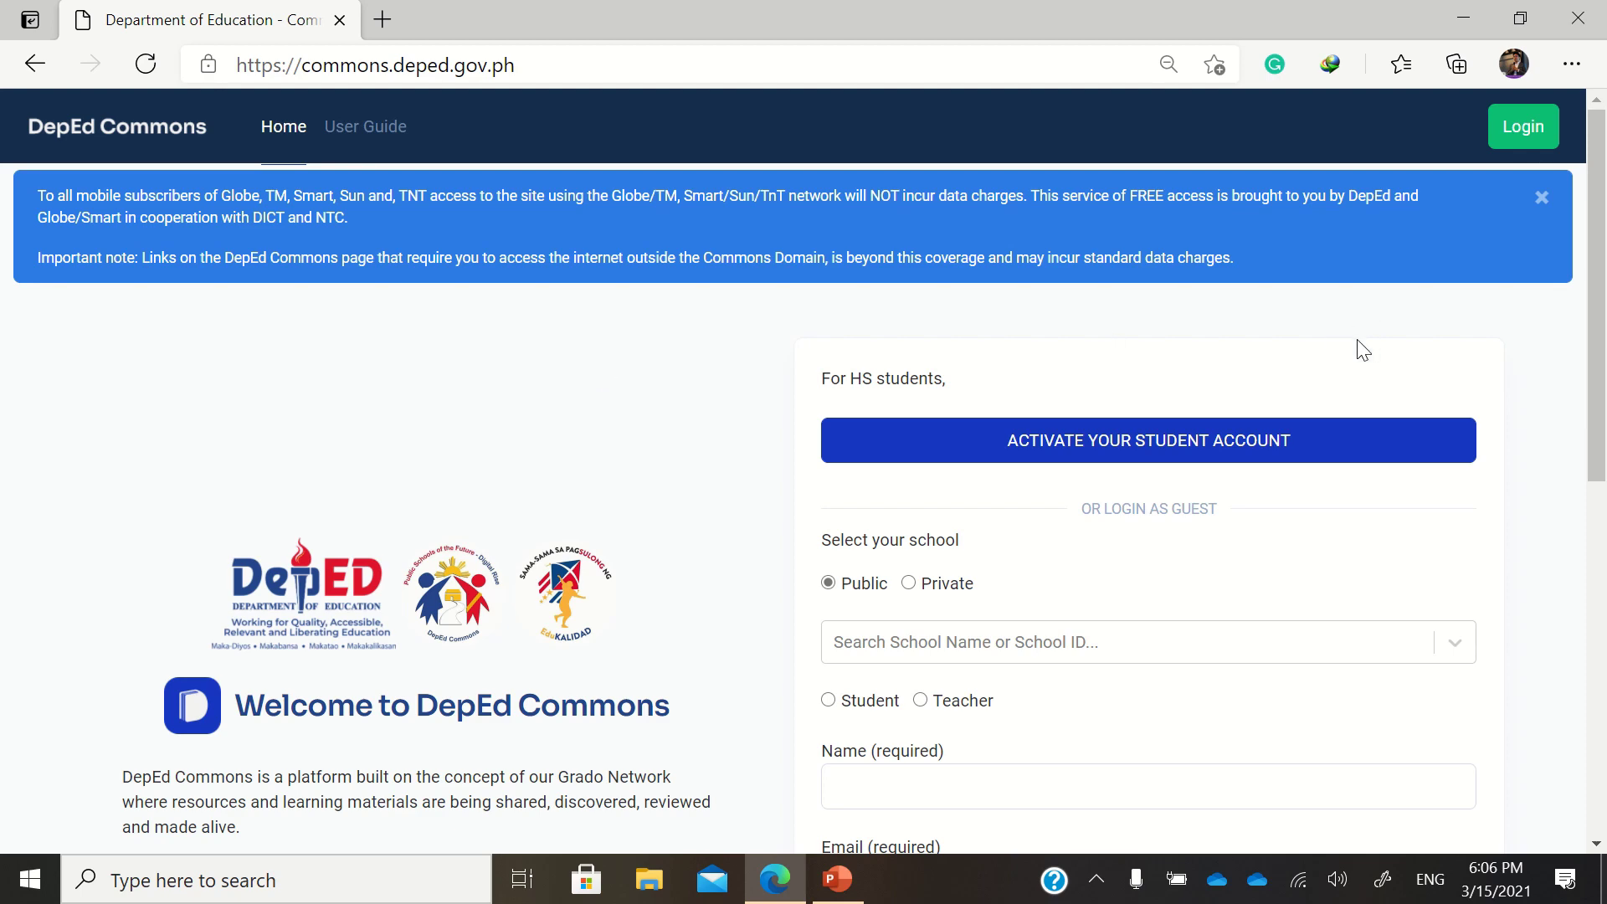
Log in to DepEd Commons as a teacher with the account e-mail and password
click(1519, 136)
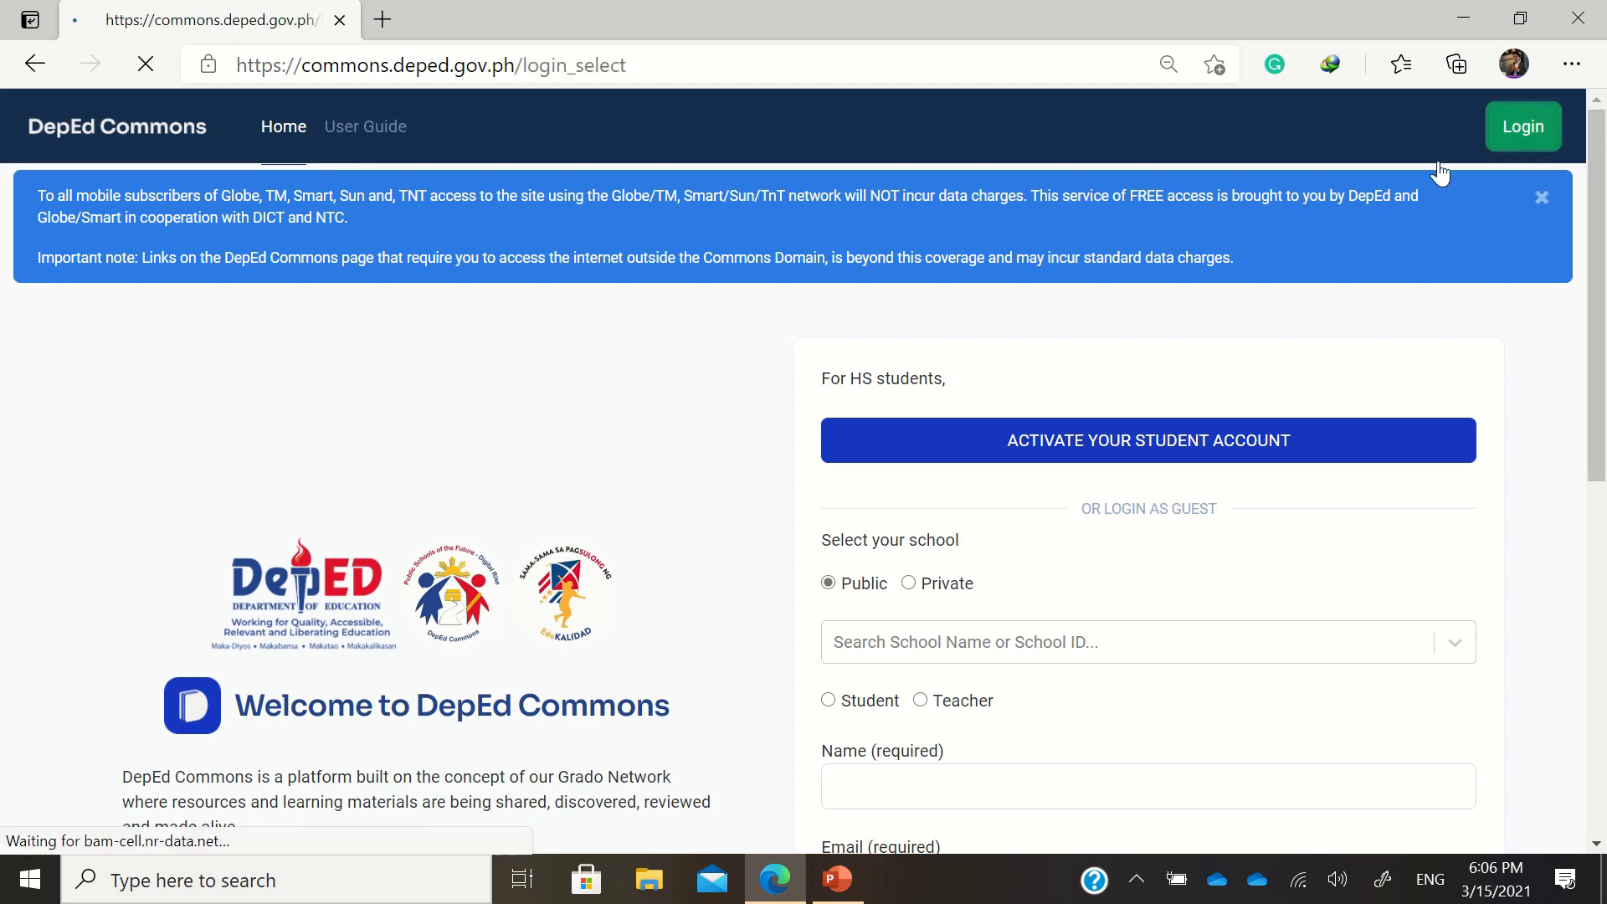
click(396, 565)
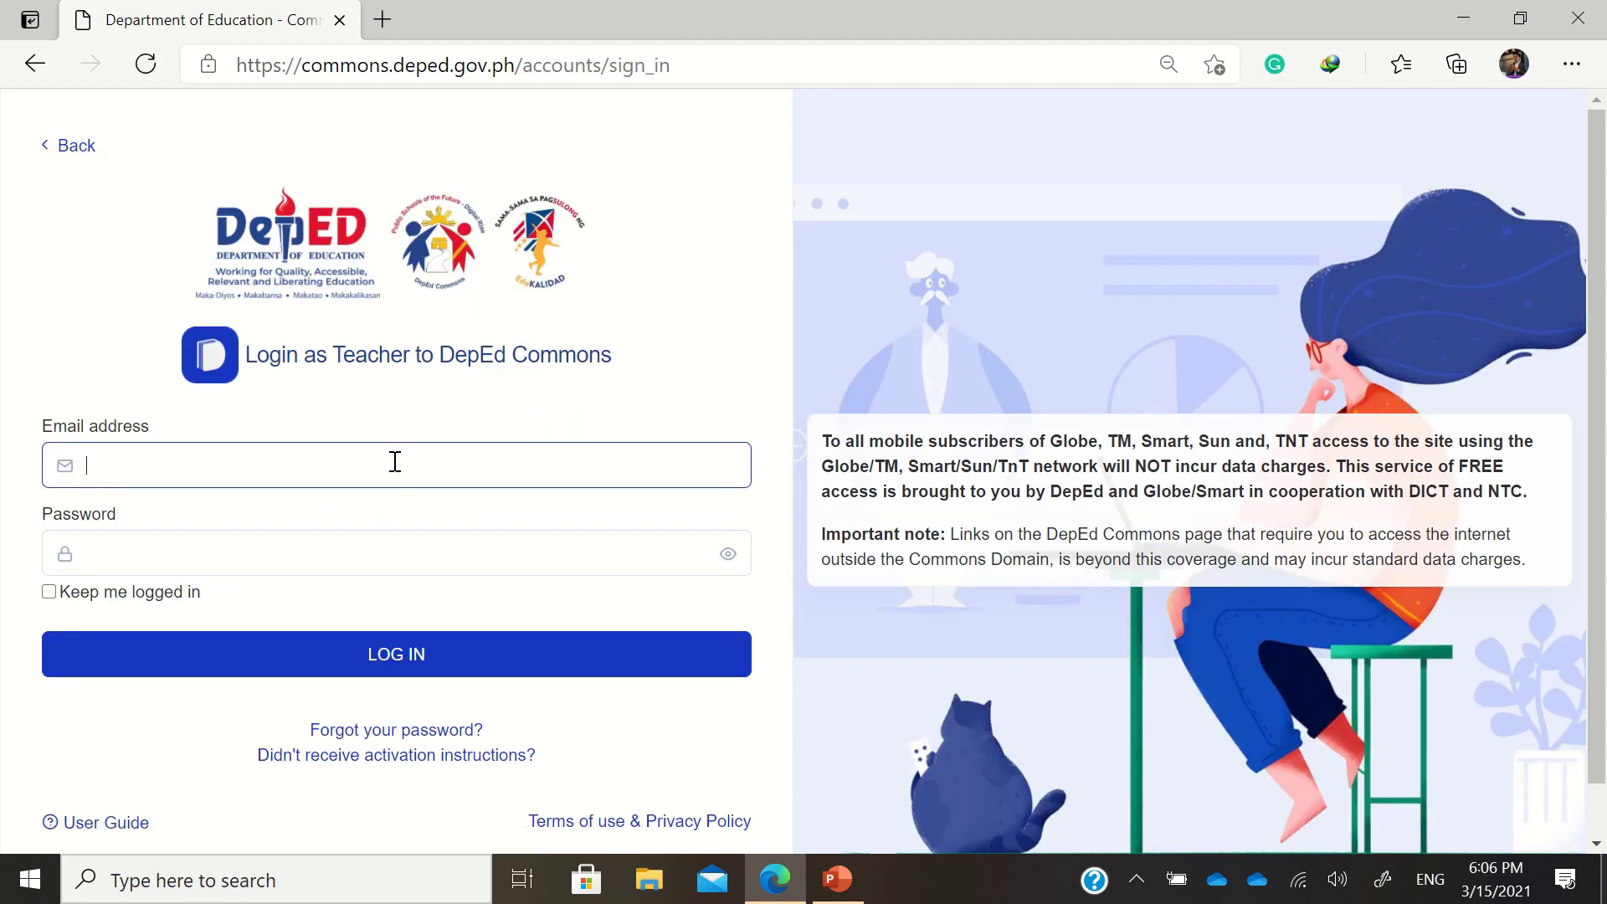
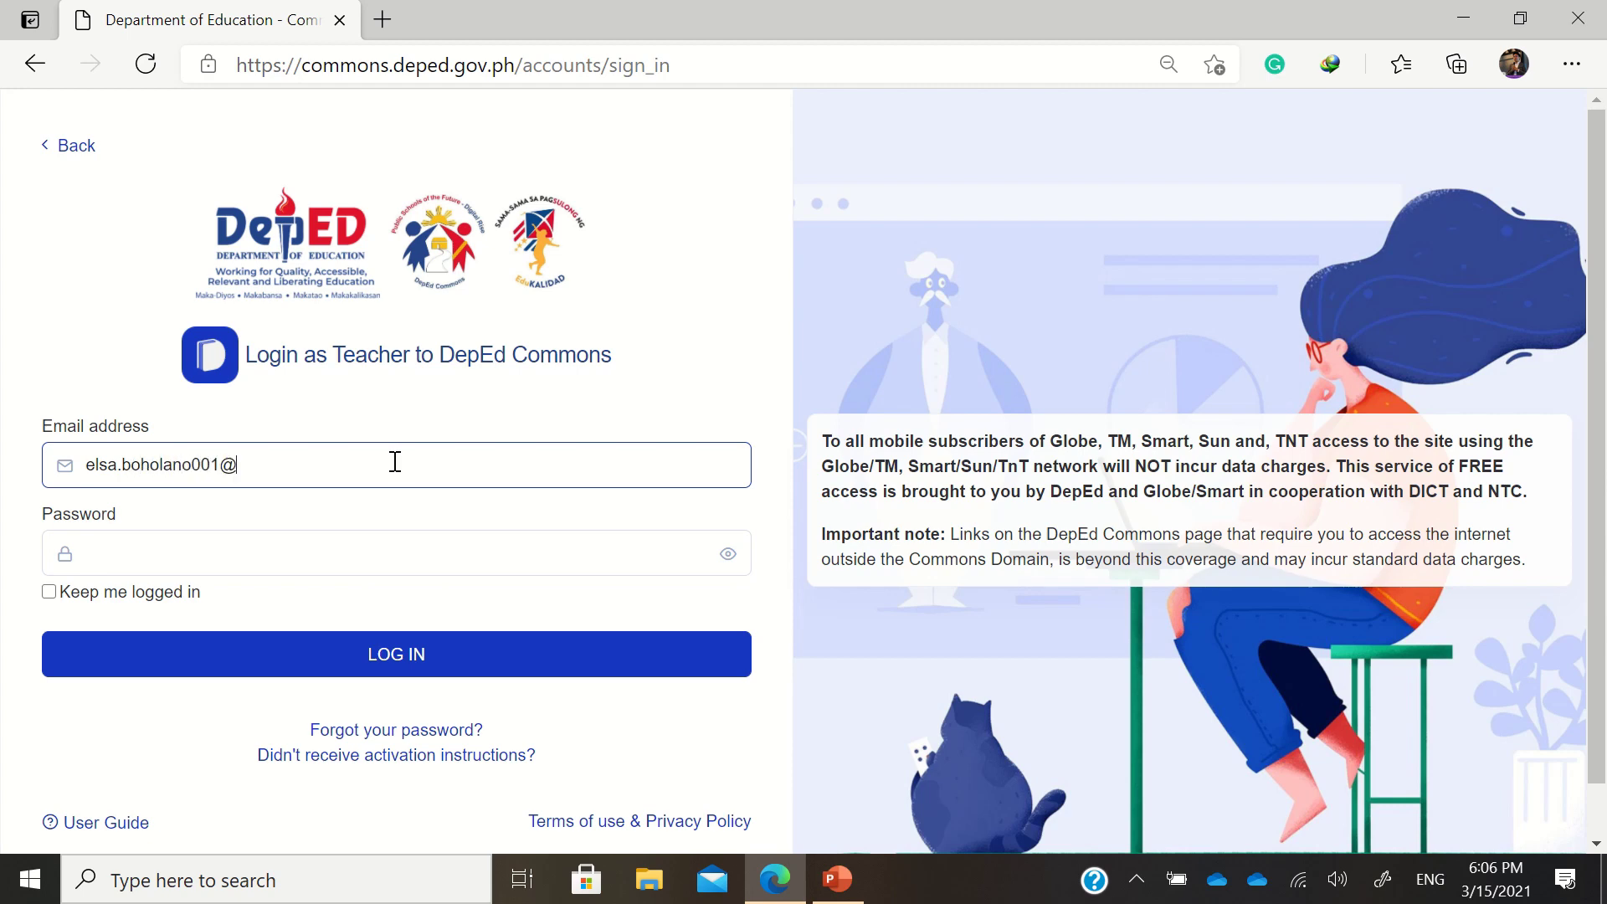
key(Tab)
text(********)
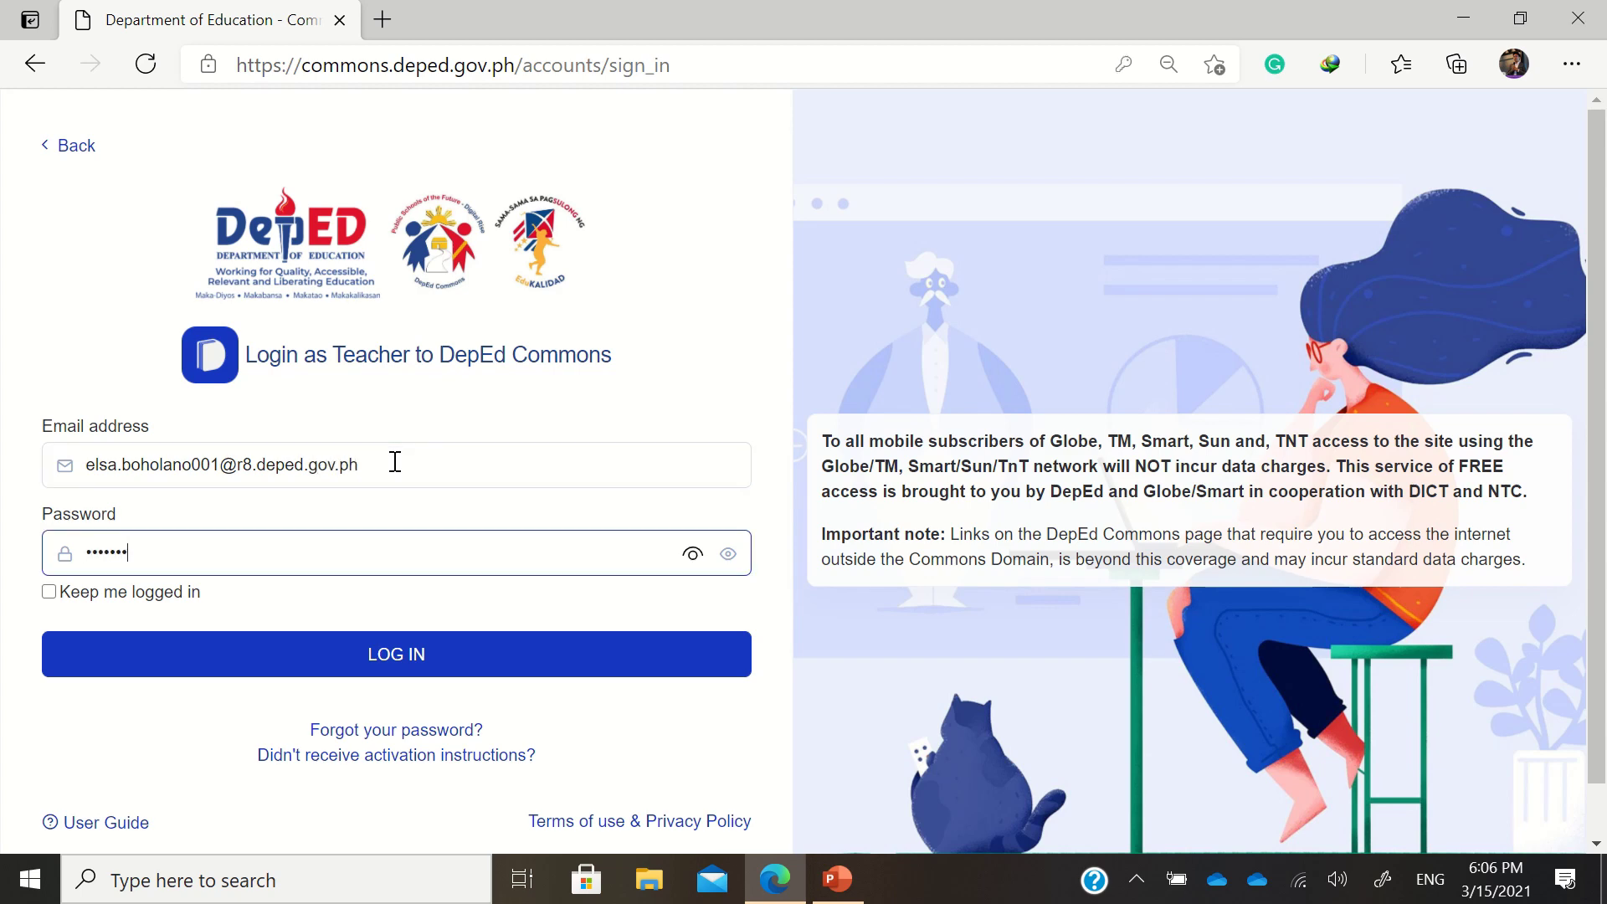
text(******)
key(Return)
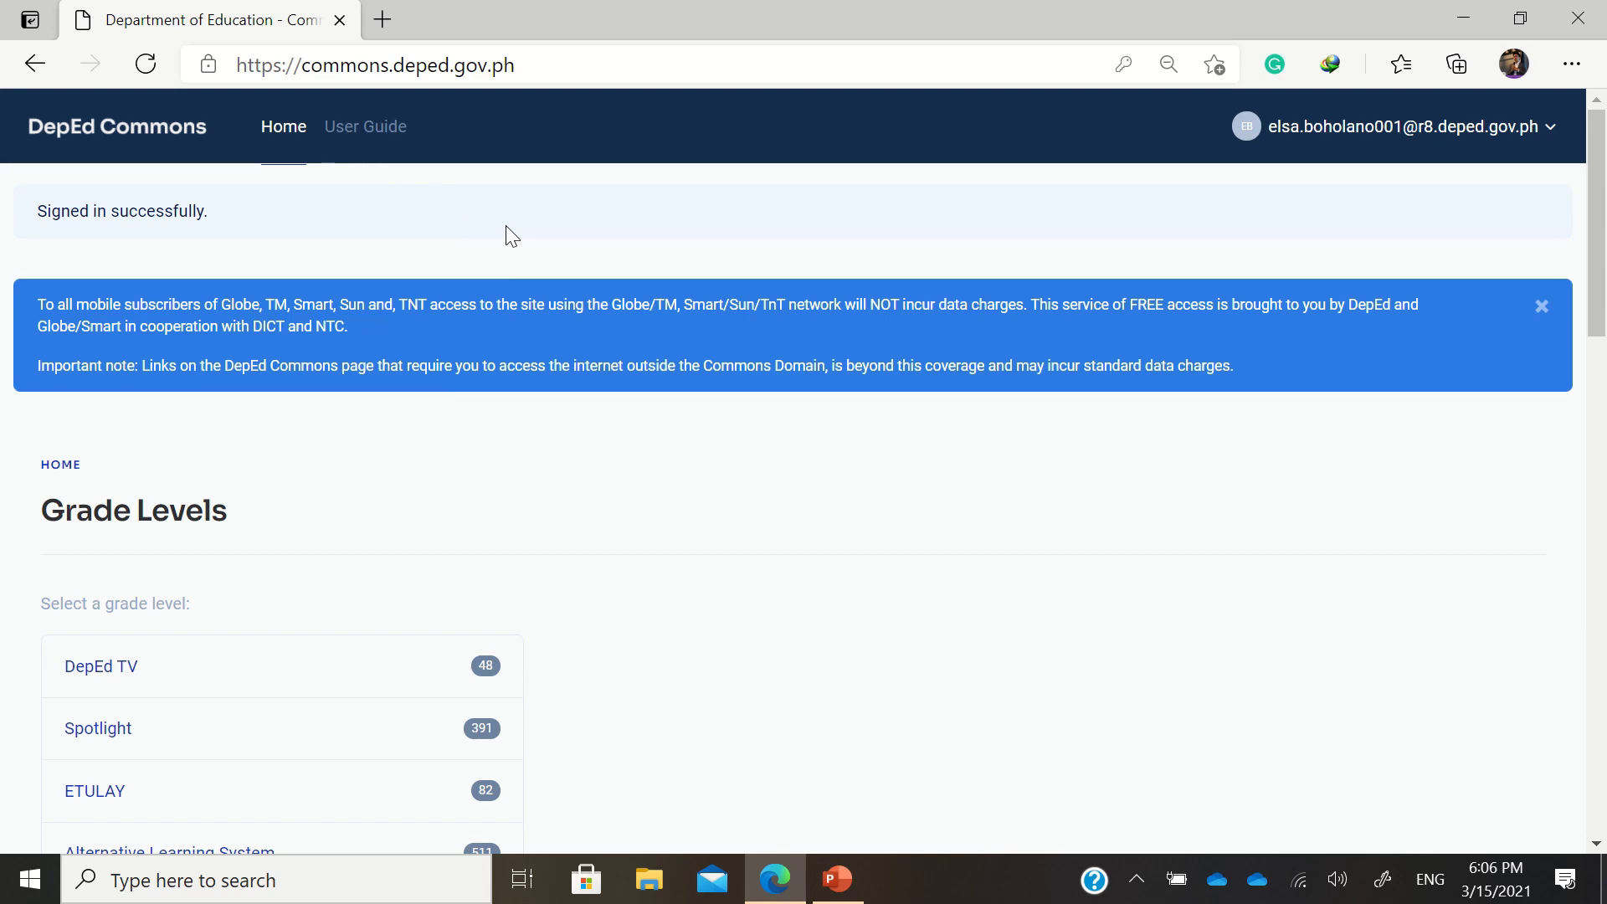
Go to r8.lms.deped.gov.ph in a new Edge tab
click(384, 21)
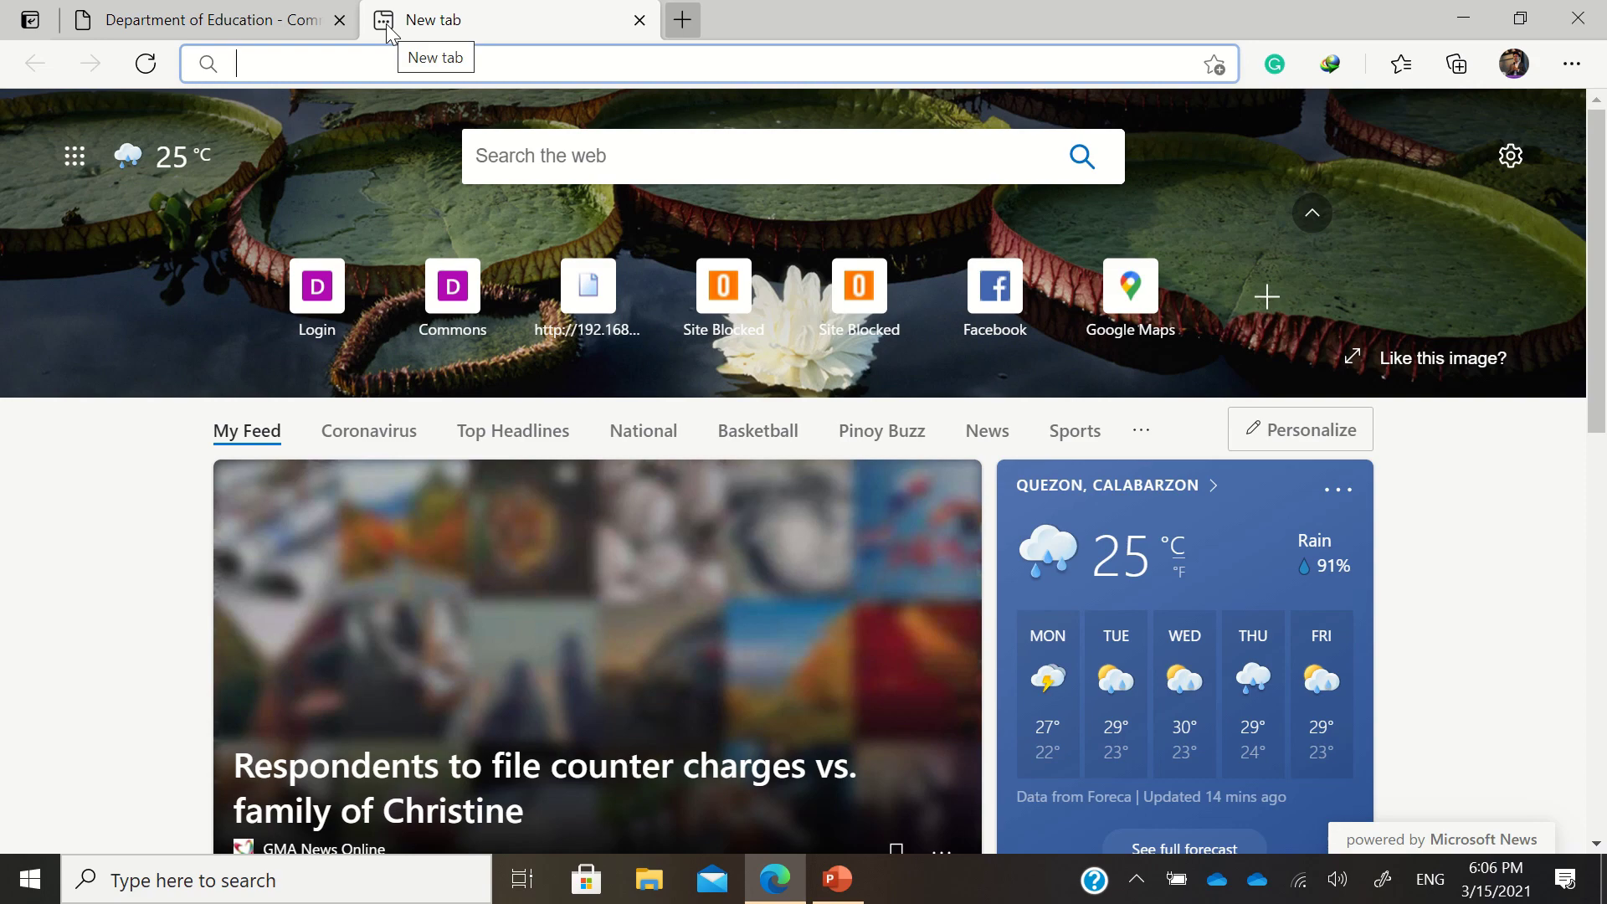
text(r8.)
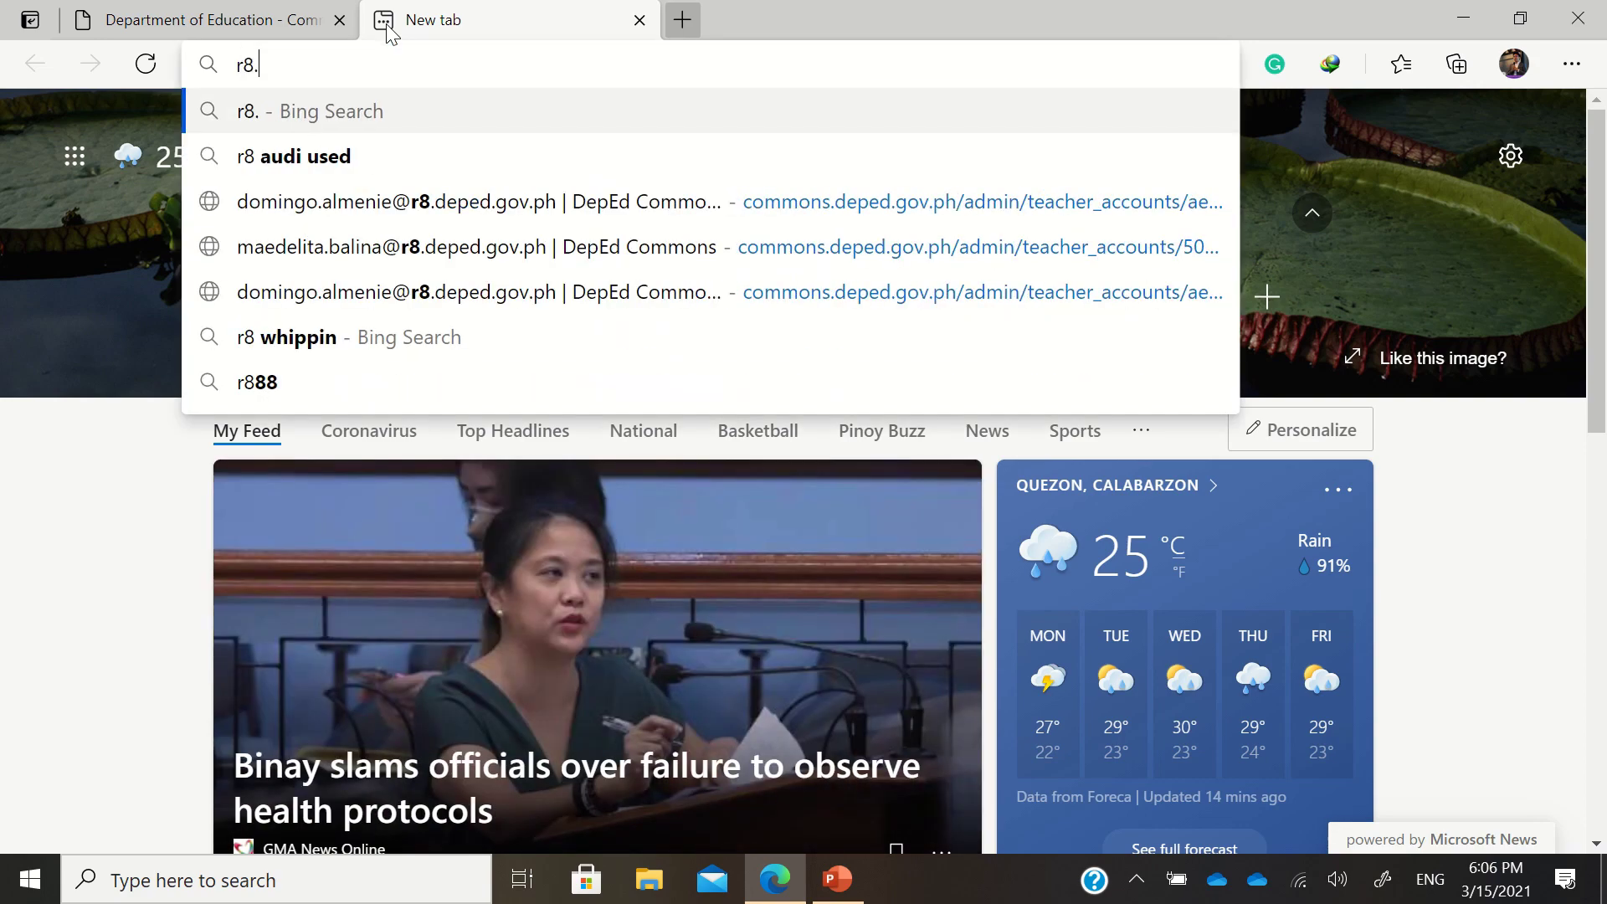
text(lms.)
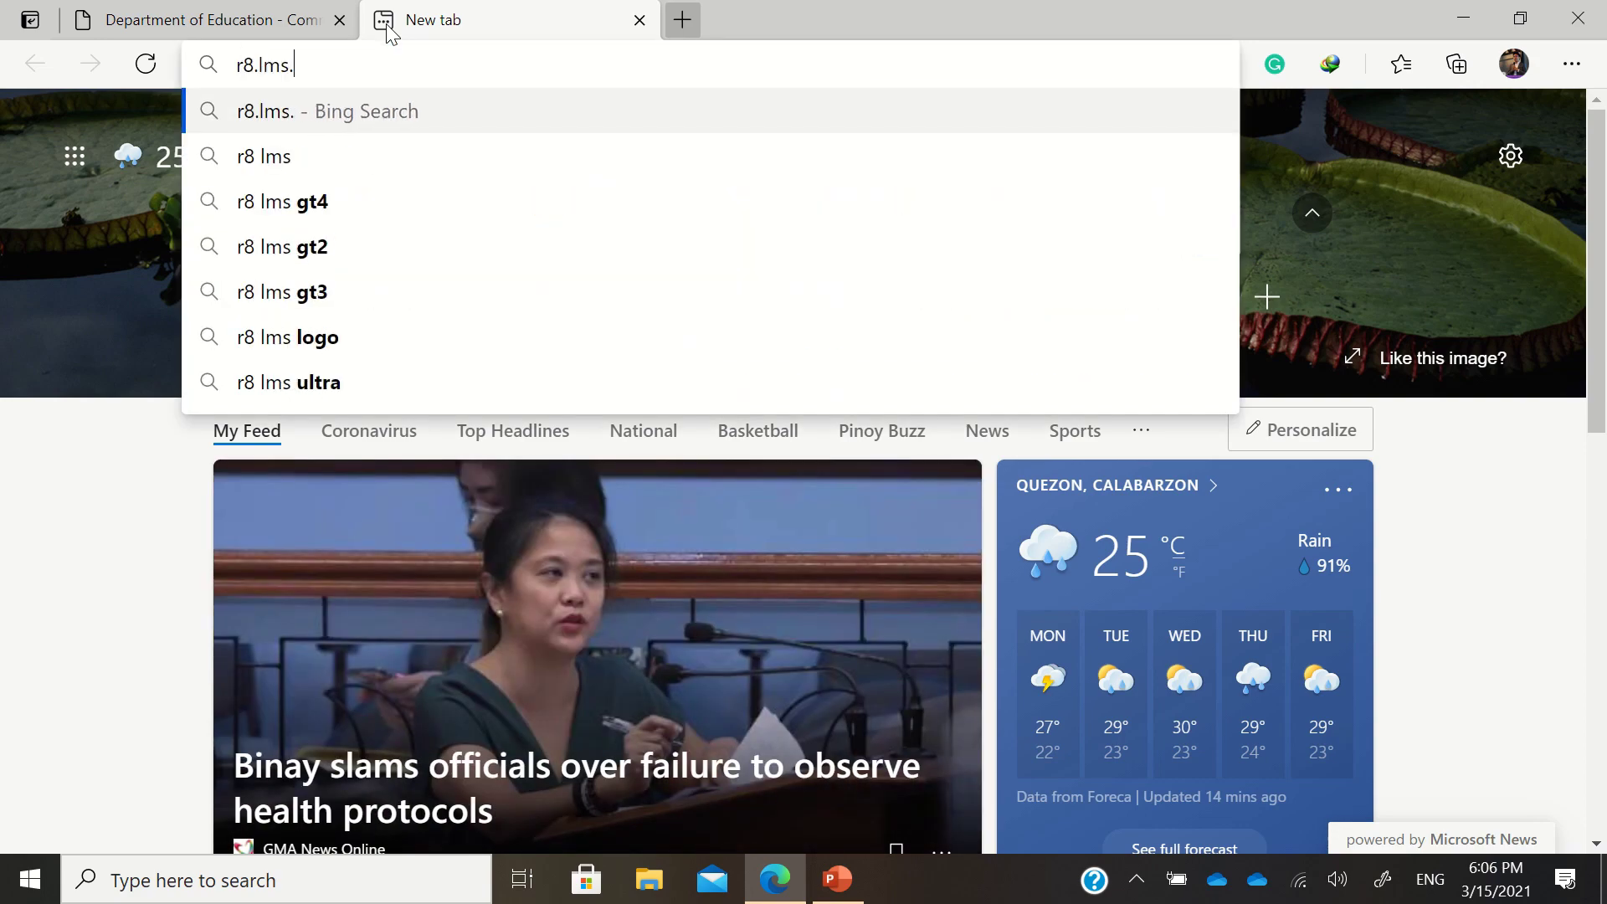
text(deped.gov.ph)
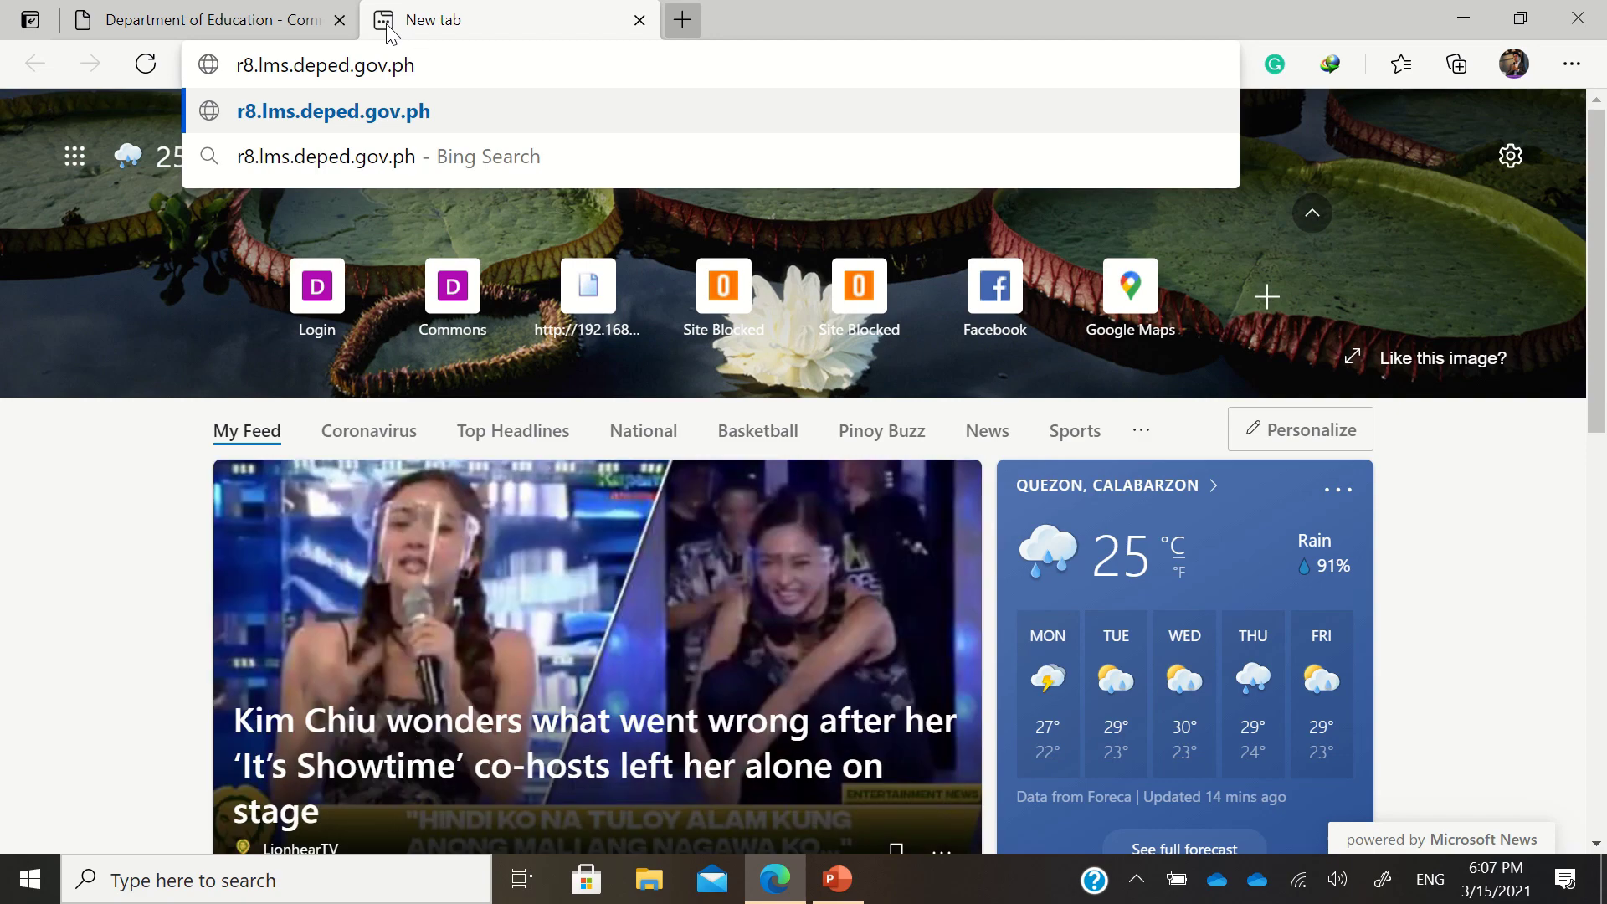
key(Return)
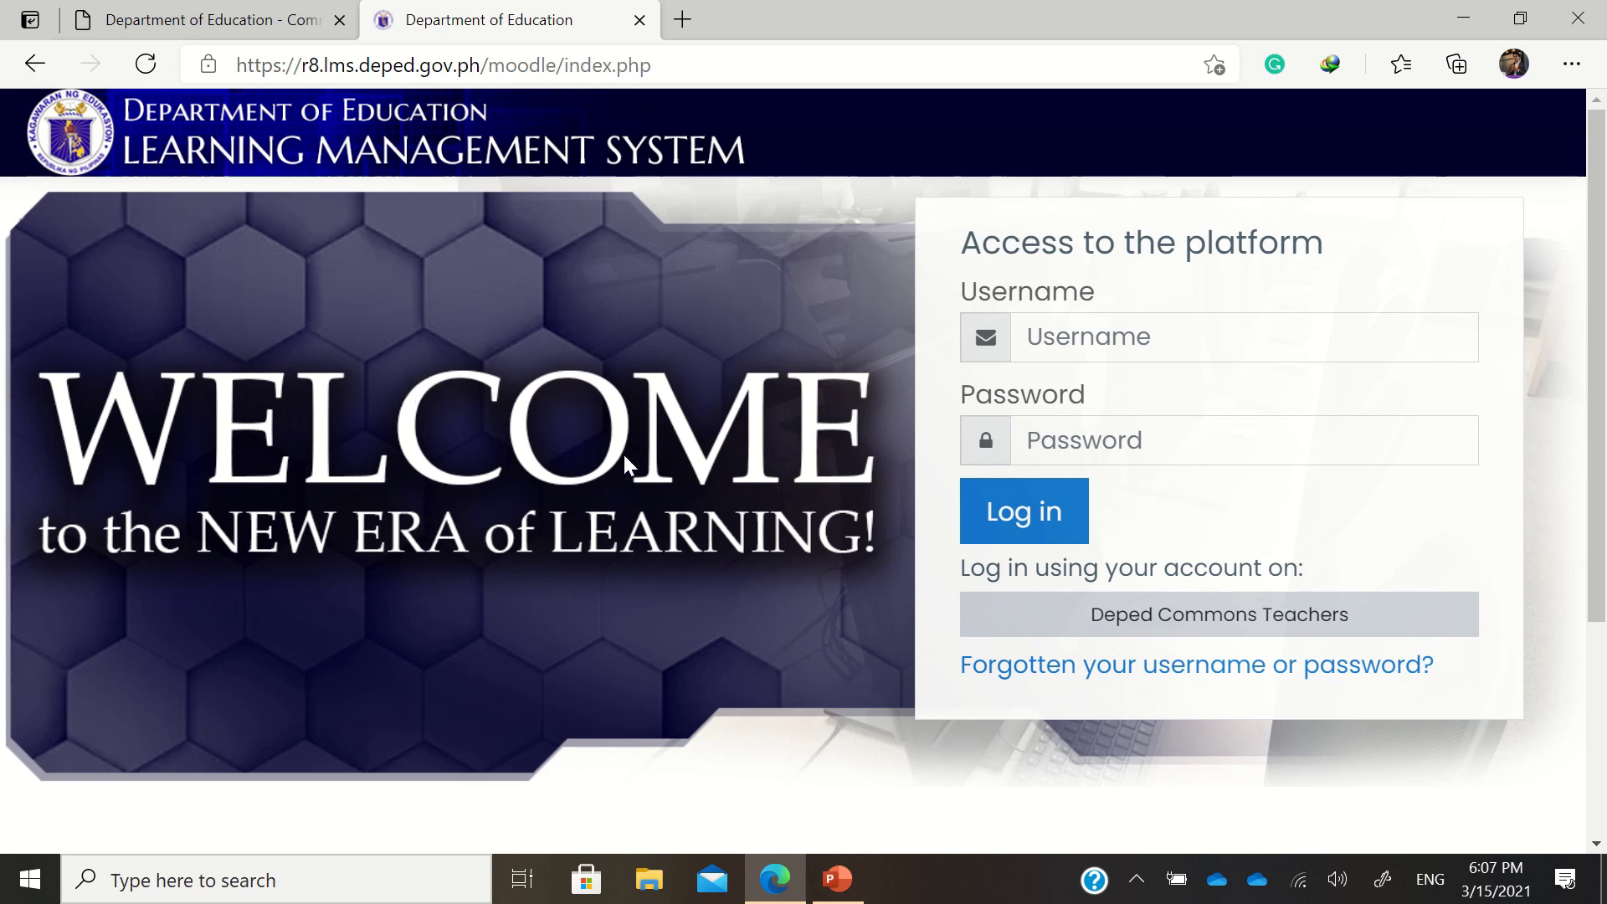
Log in to the LMS through the Deped Commons Teachers button
click(1068, 345)
click(1060, 443)
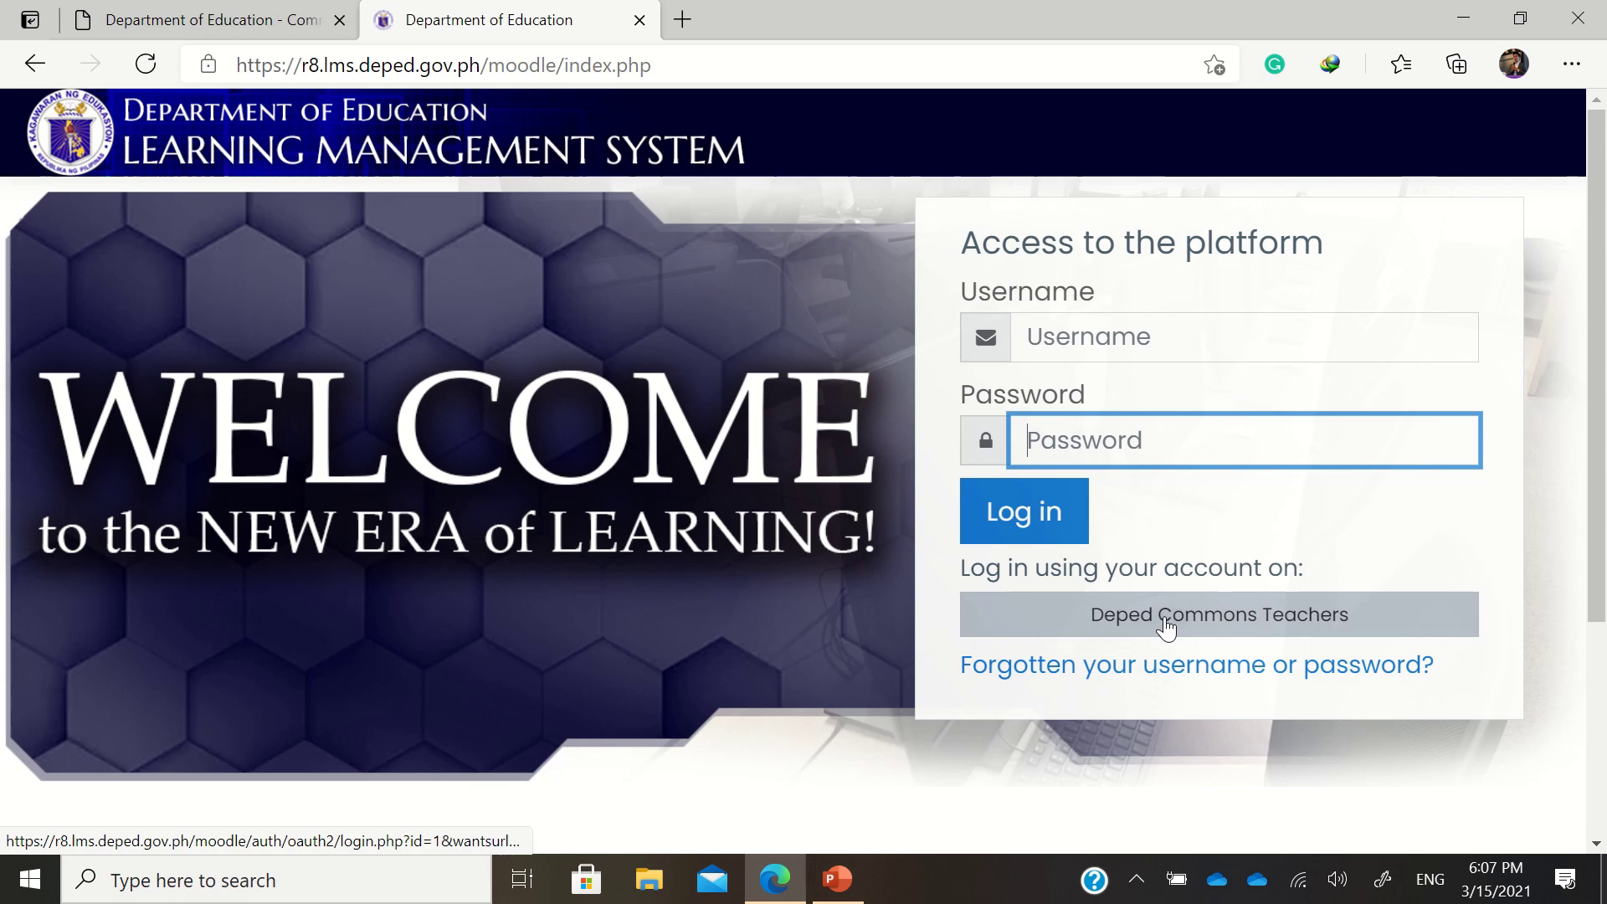
click(1104, 632)
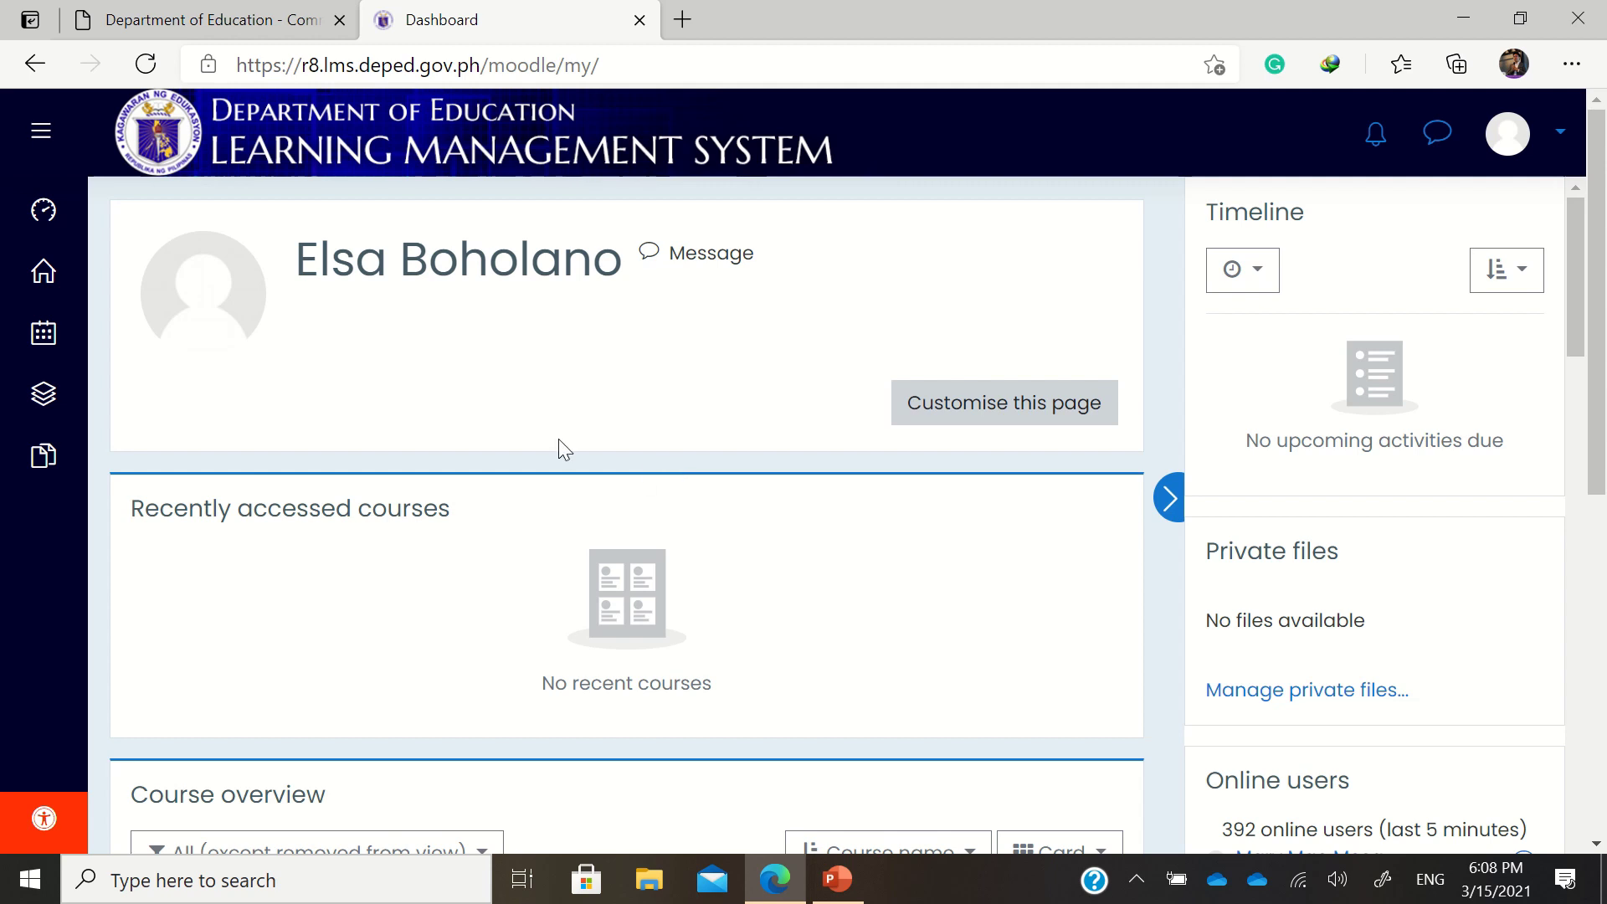
Go to Site home and scroll down to the Course categories list
click(46, 290)
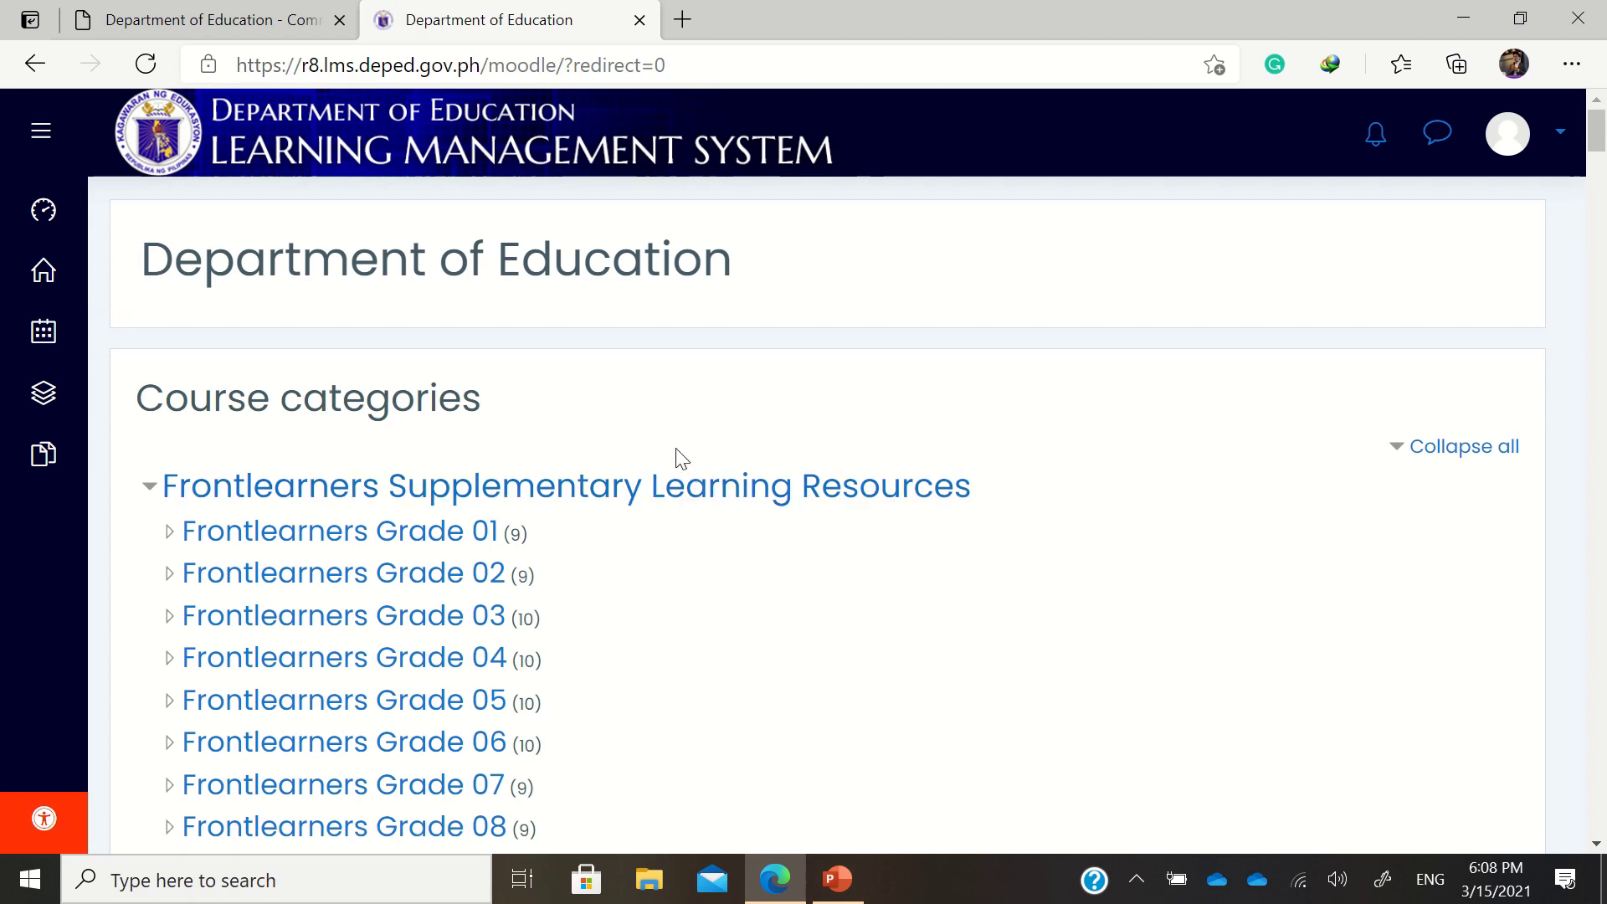
scroll(669, 461, down, 20)
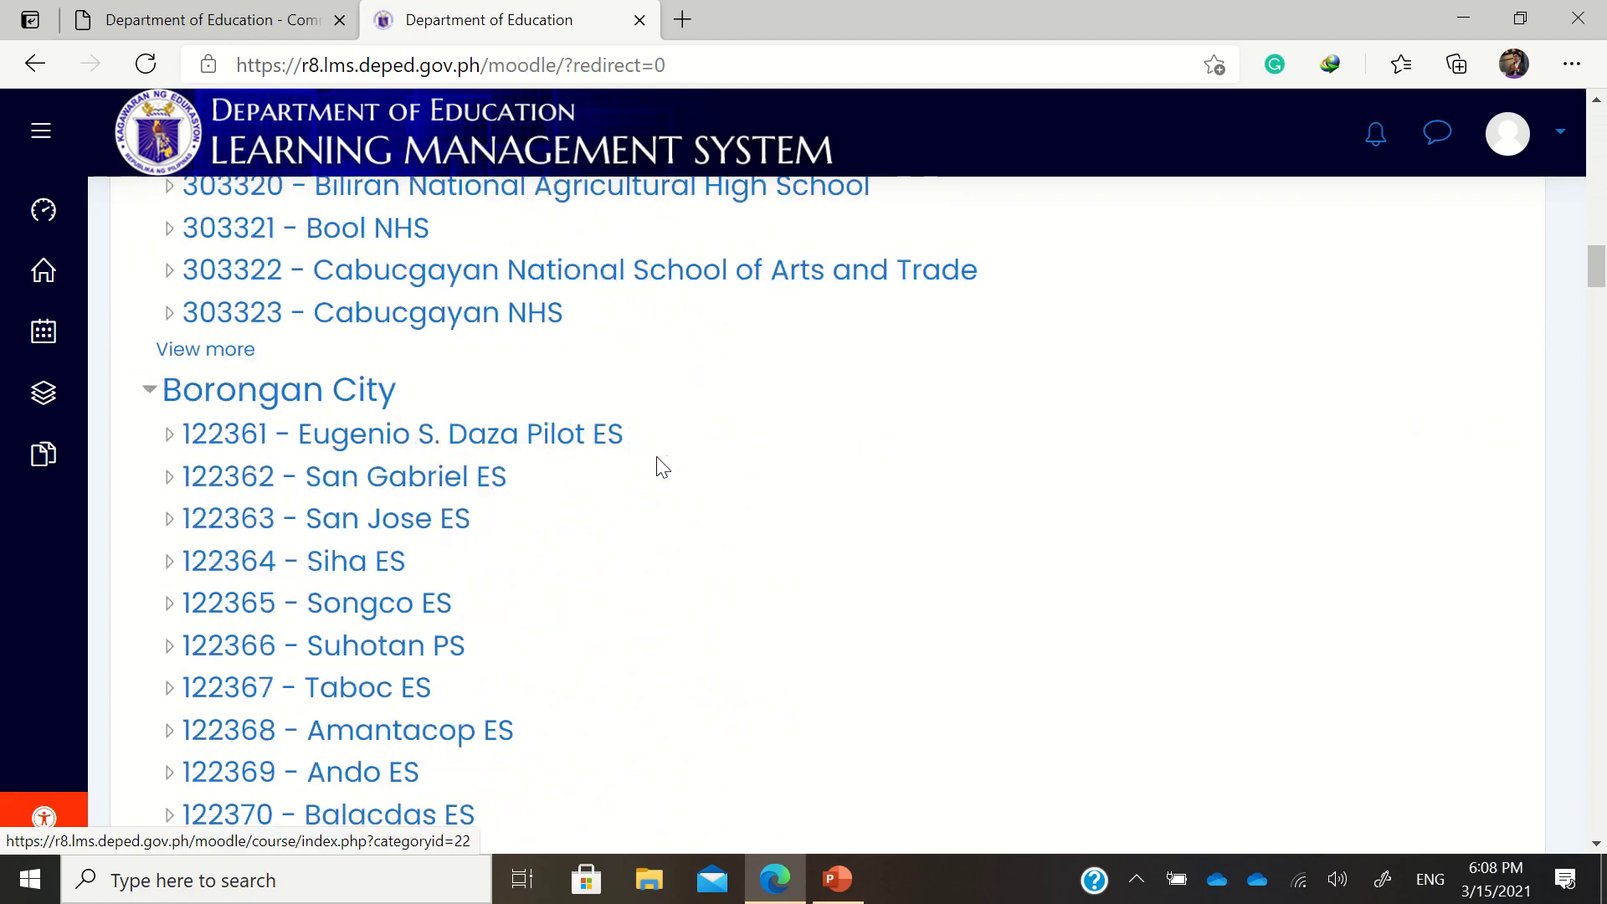
scroll(654, 470, down, 20)
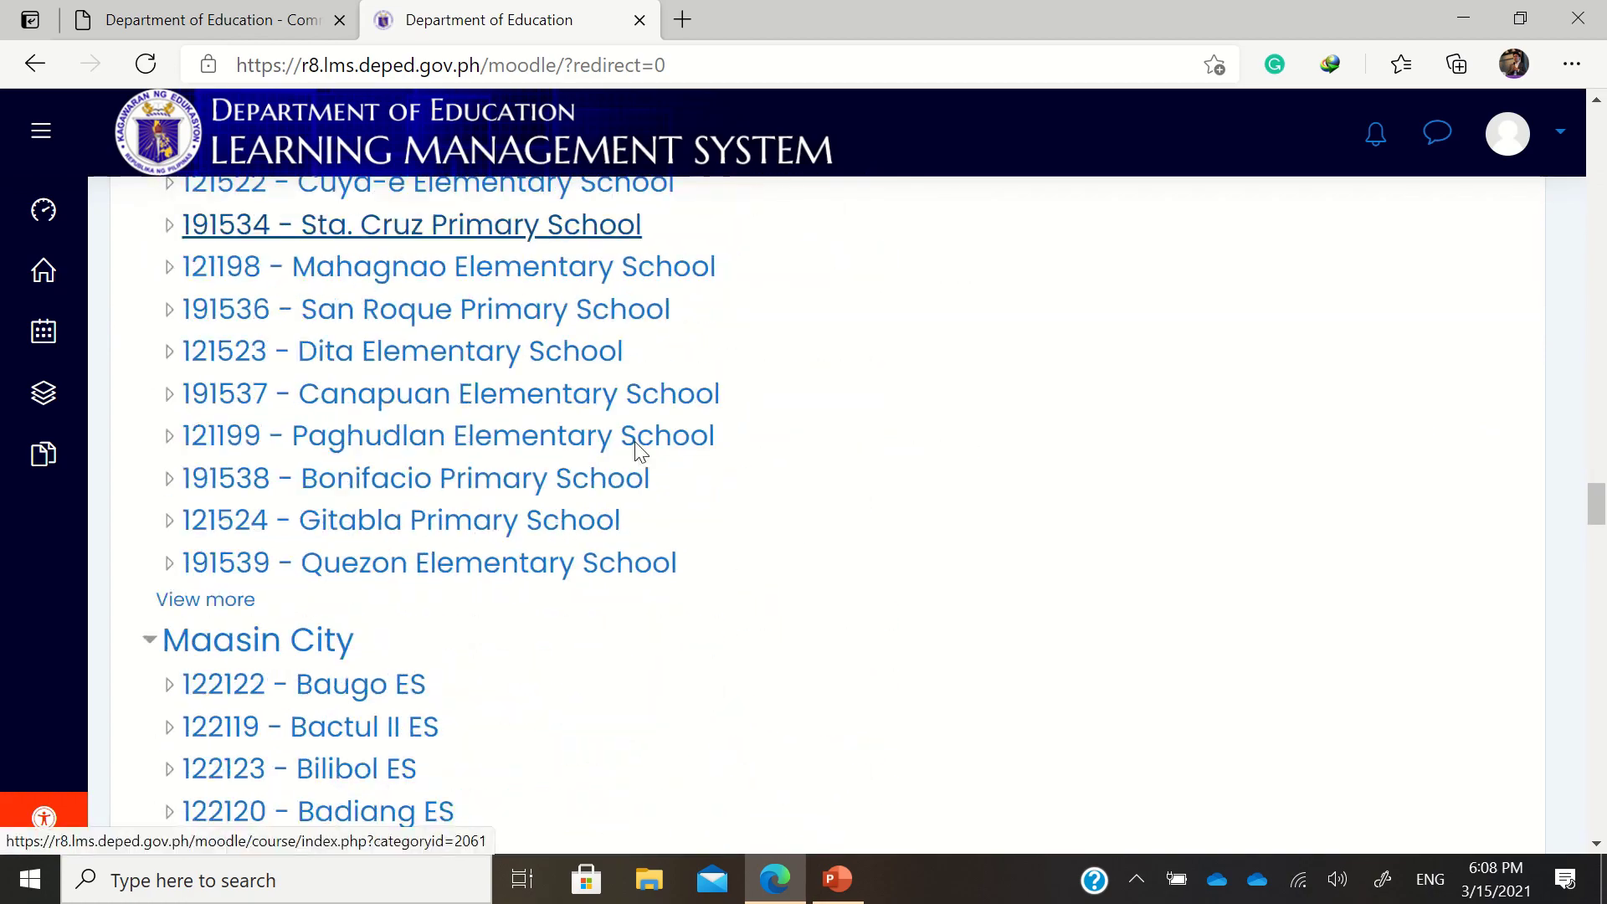
scroll(640, 450, down, 20)
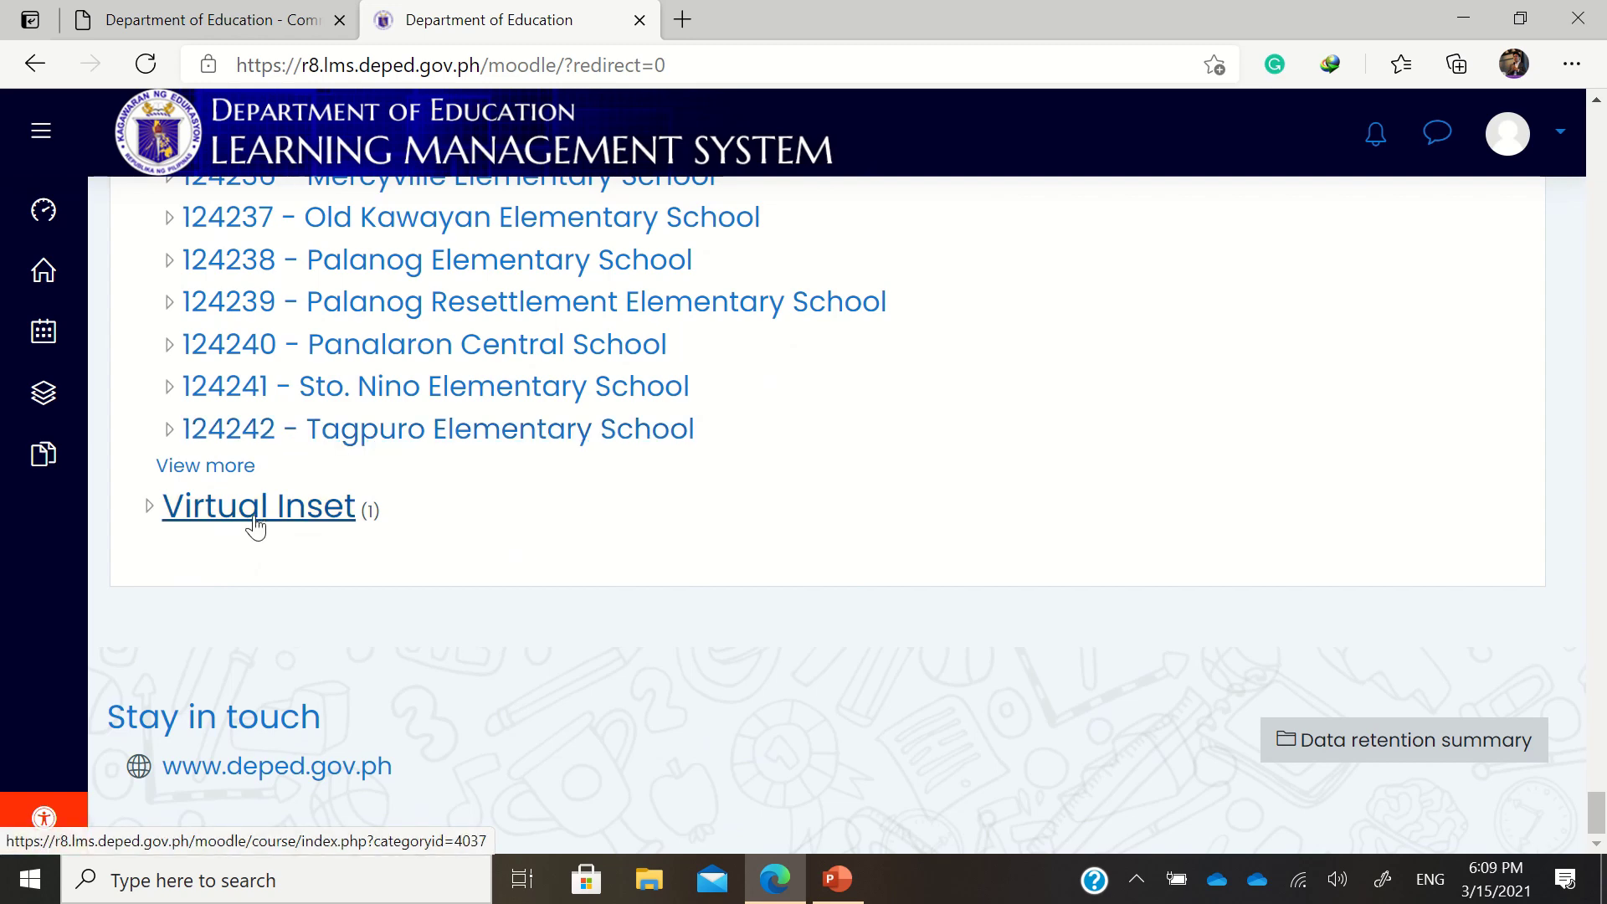
Open the Virtual Inset category and scroll to the March 2021 In-Service Training course
click(256, 528)
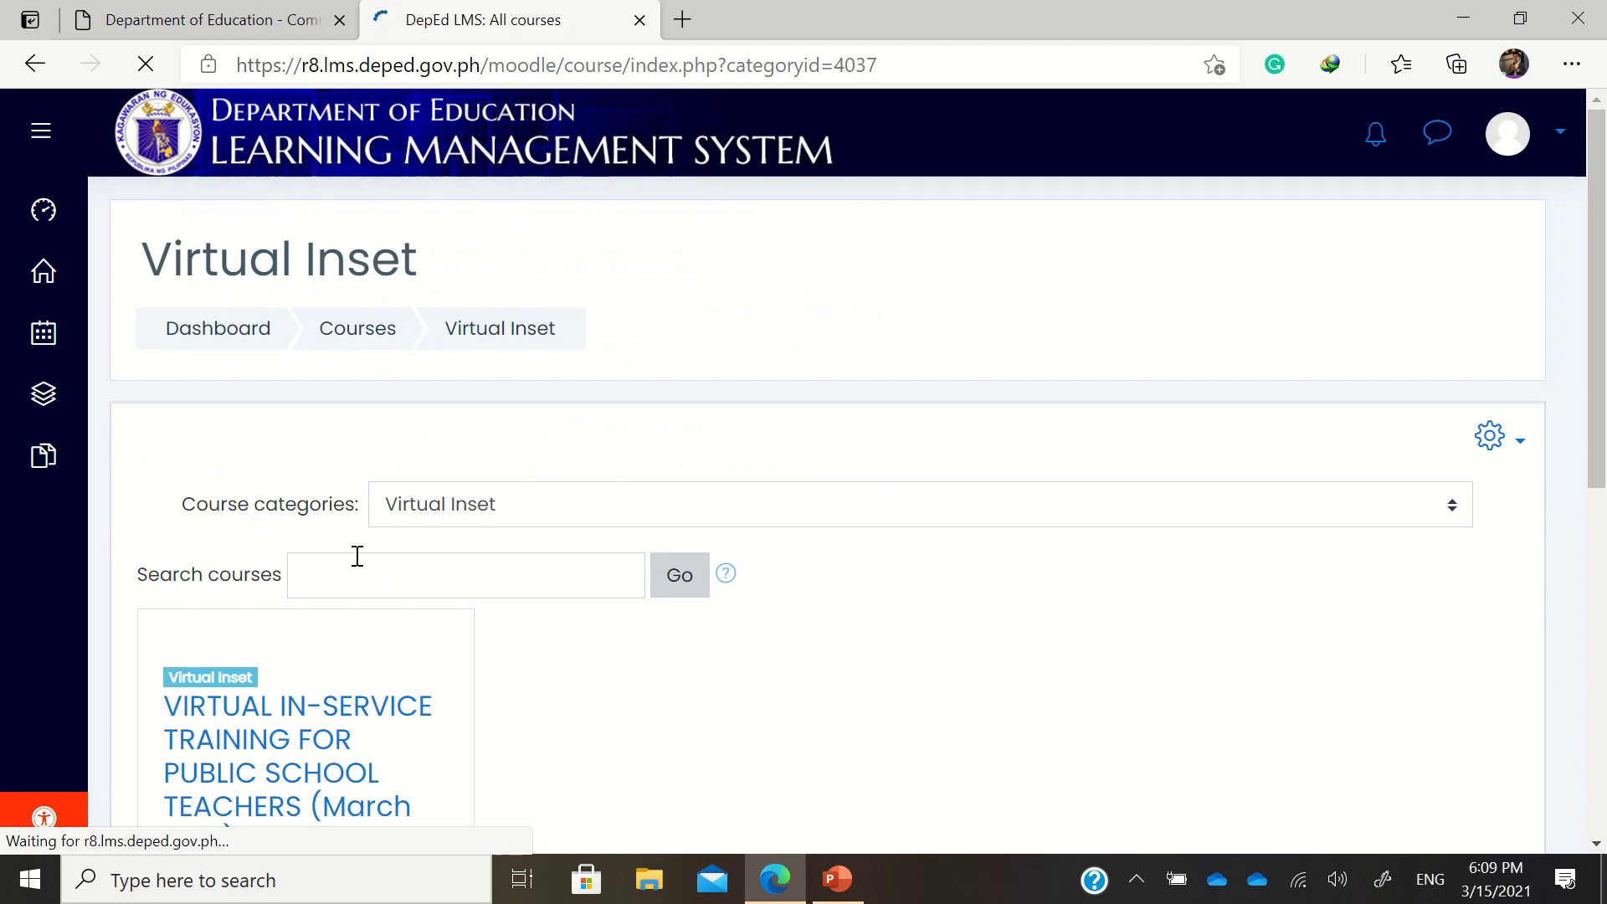
click(389, 578)
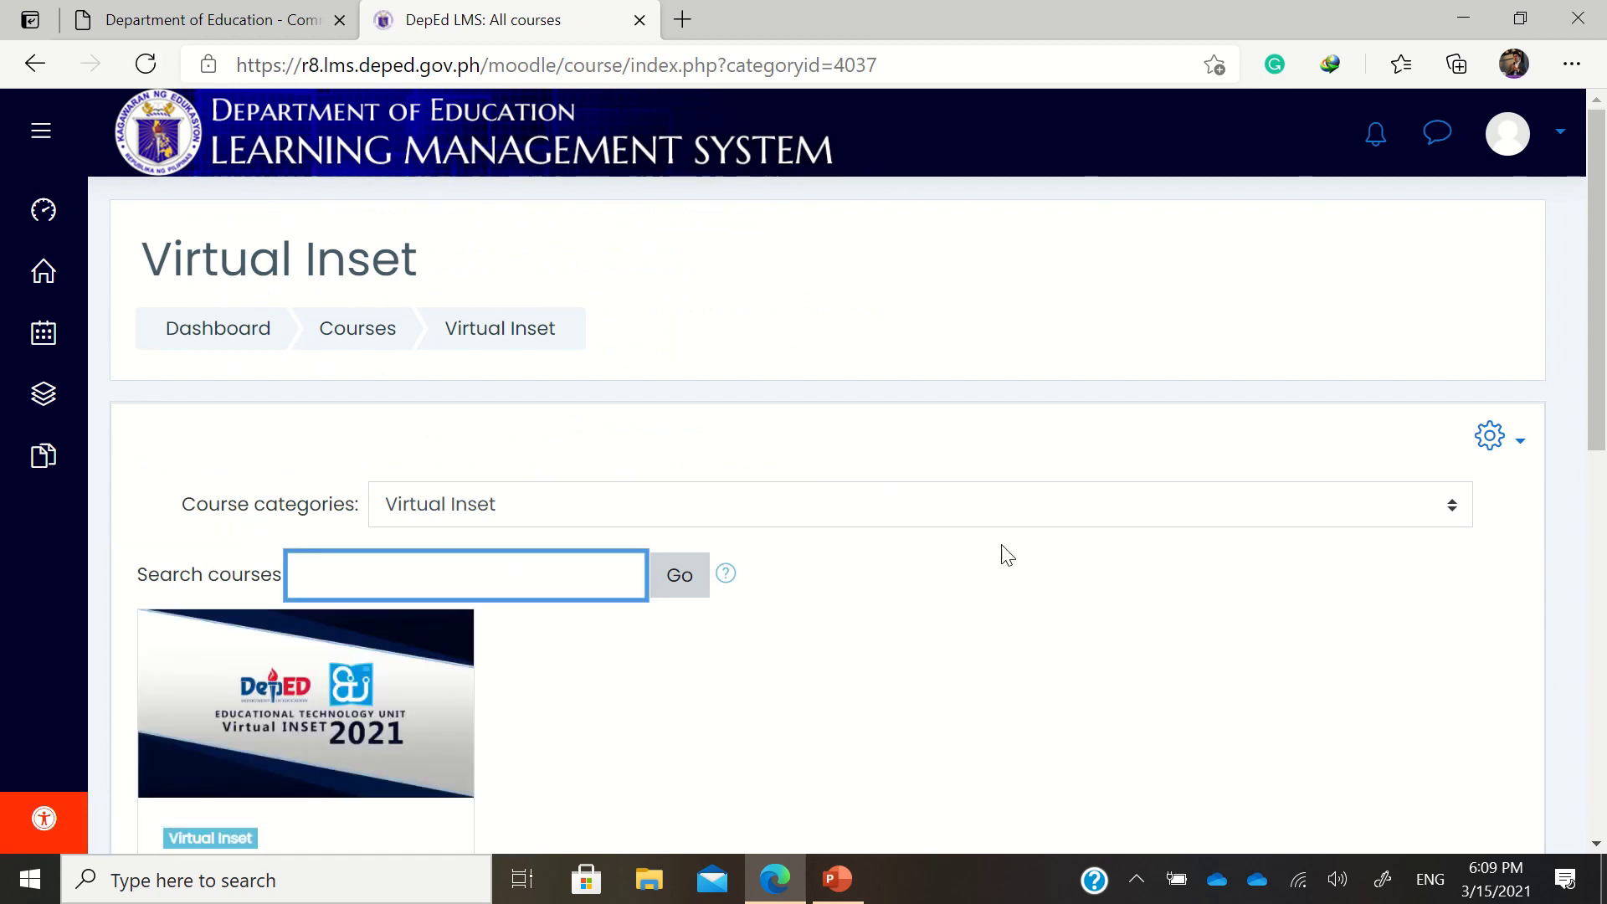
scroll(1088, 540, down, 3)
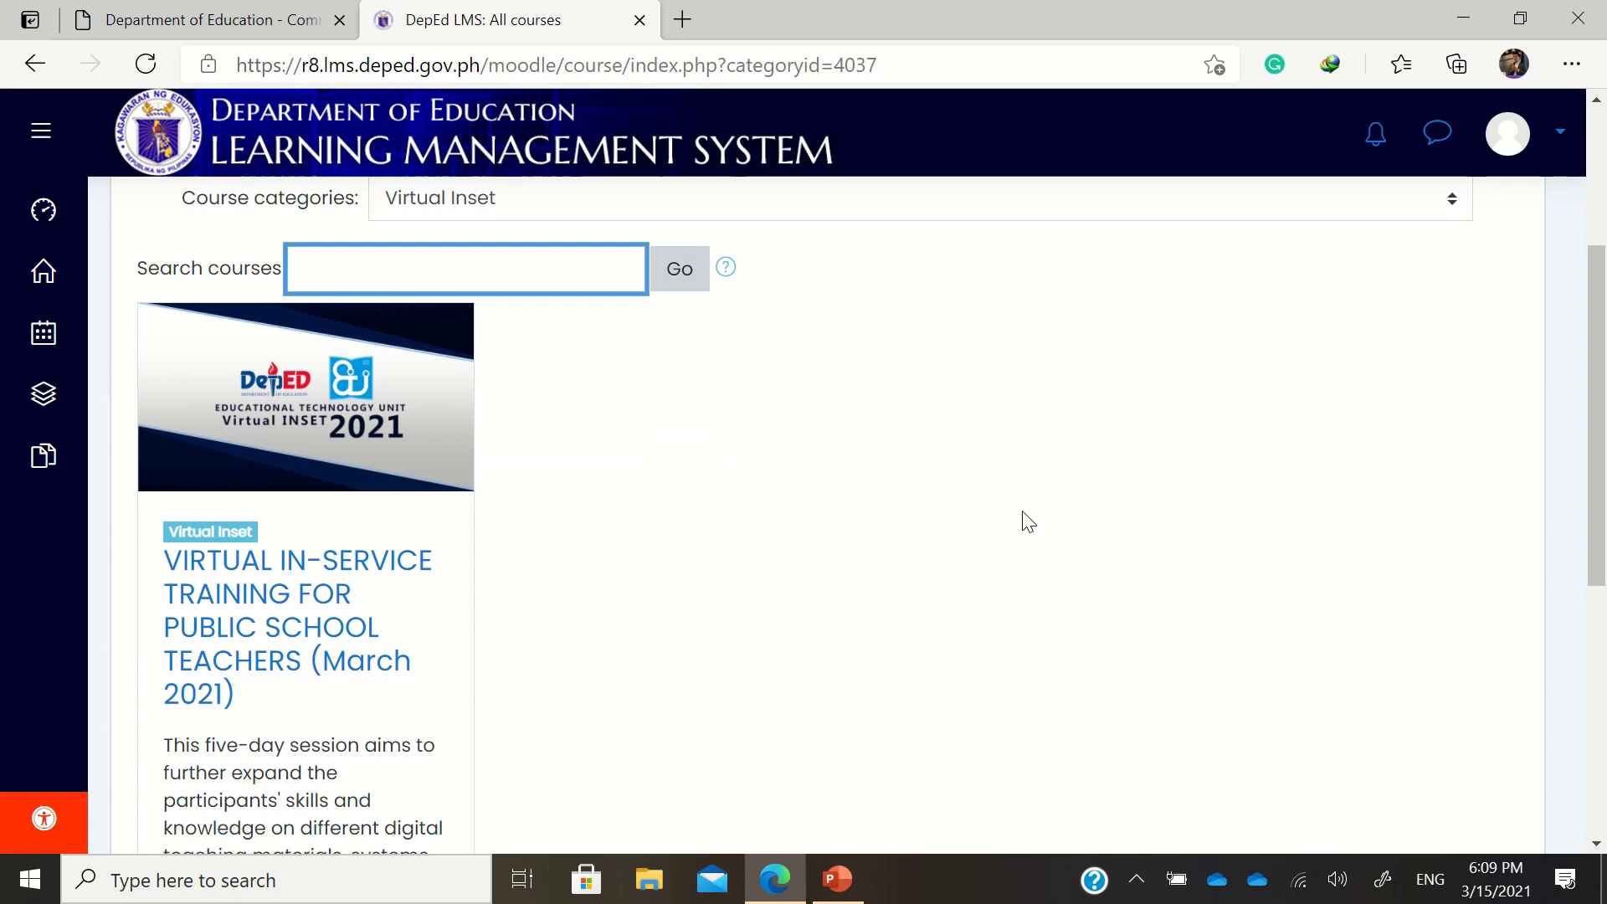
scroll(1017, 523, up, 2)
scroll(987, 525, down, 6)
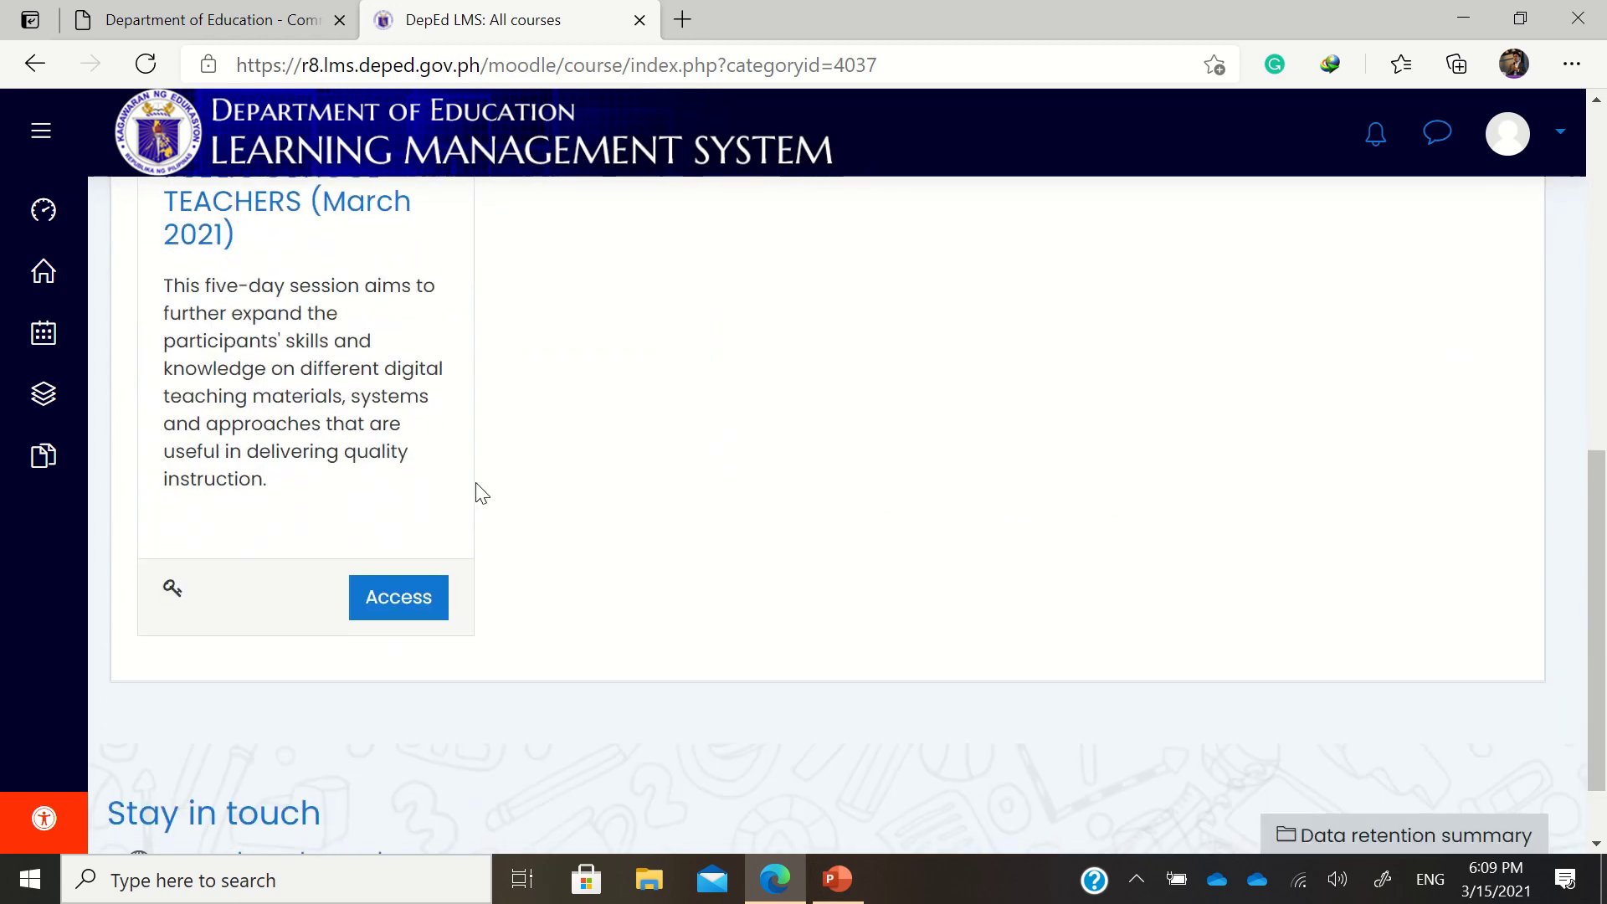
scroll(308, 538, up, 3)
scroll(355, 520, down, 4)
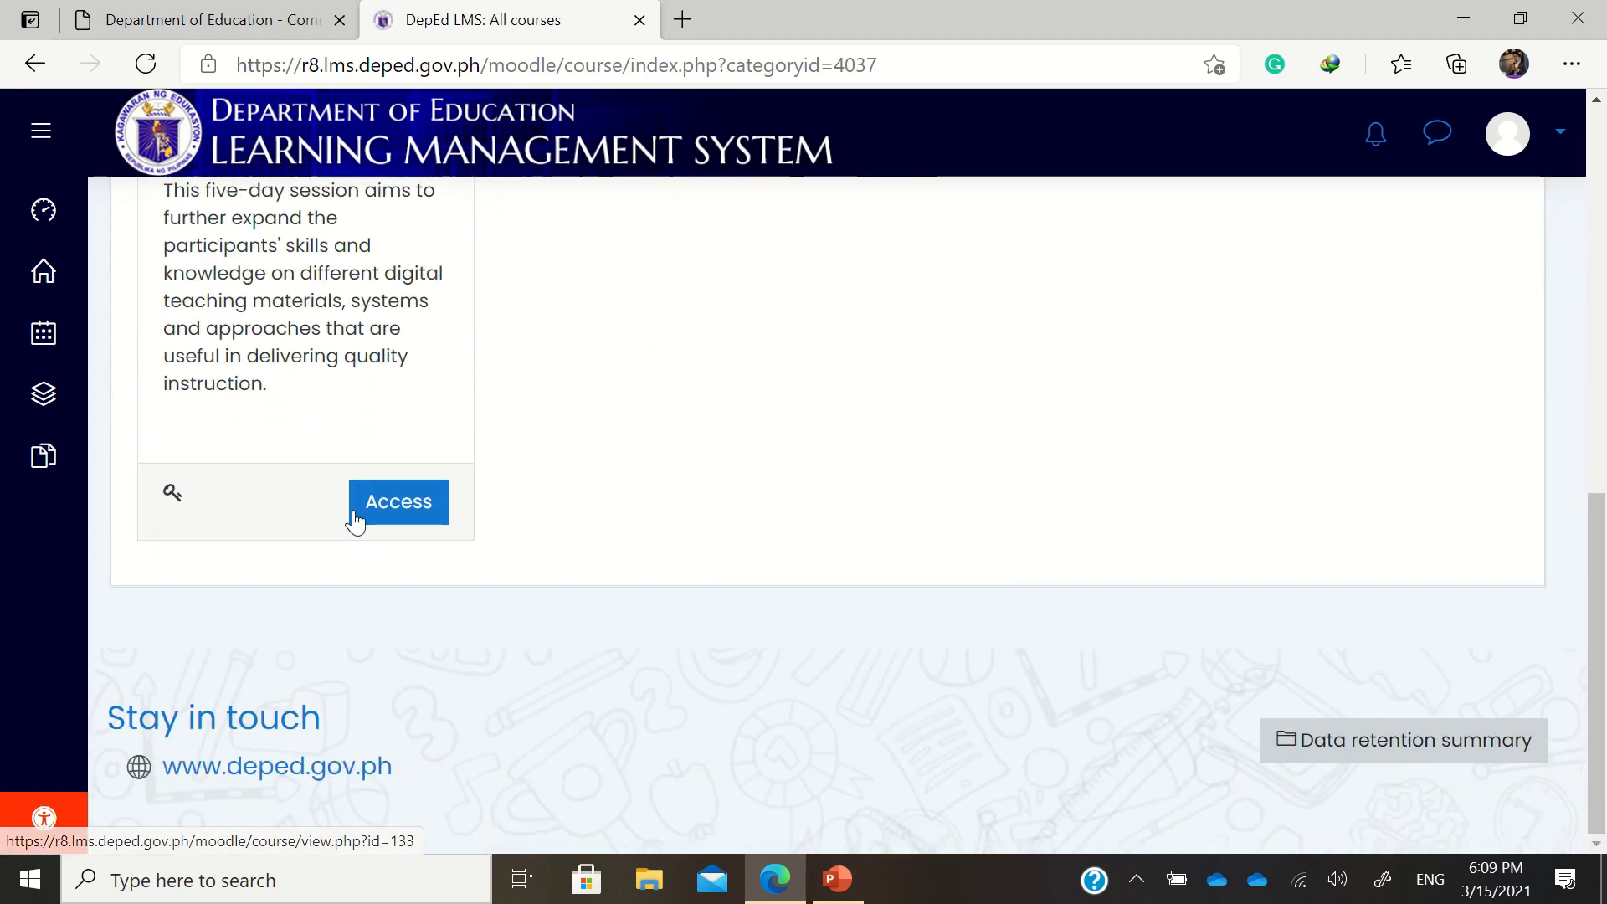
Enter the course enrolment key and enrol in the Virtual In-Service Training course
click(396, 511)
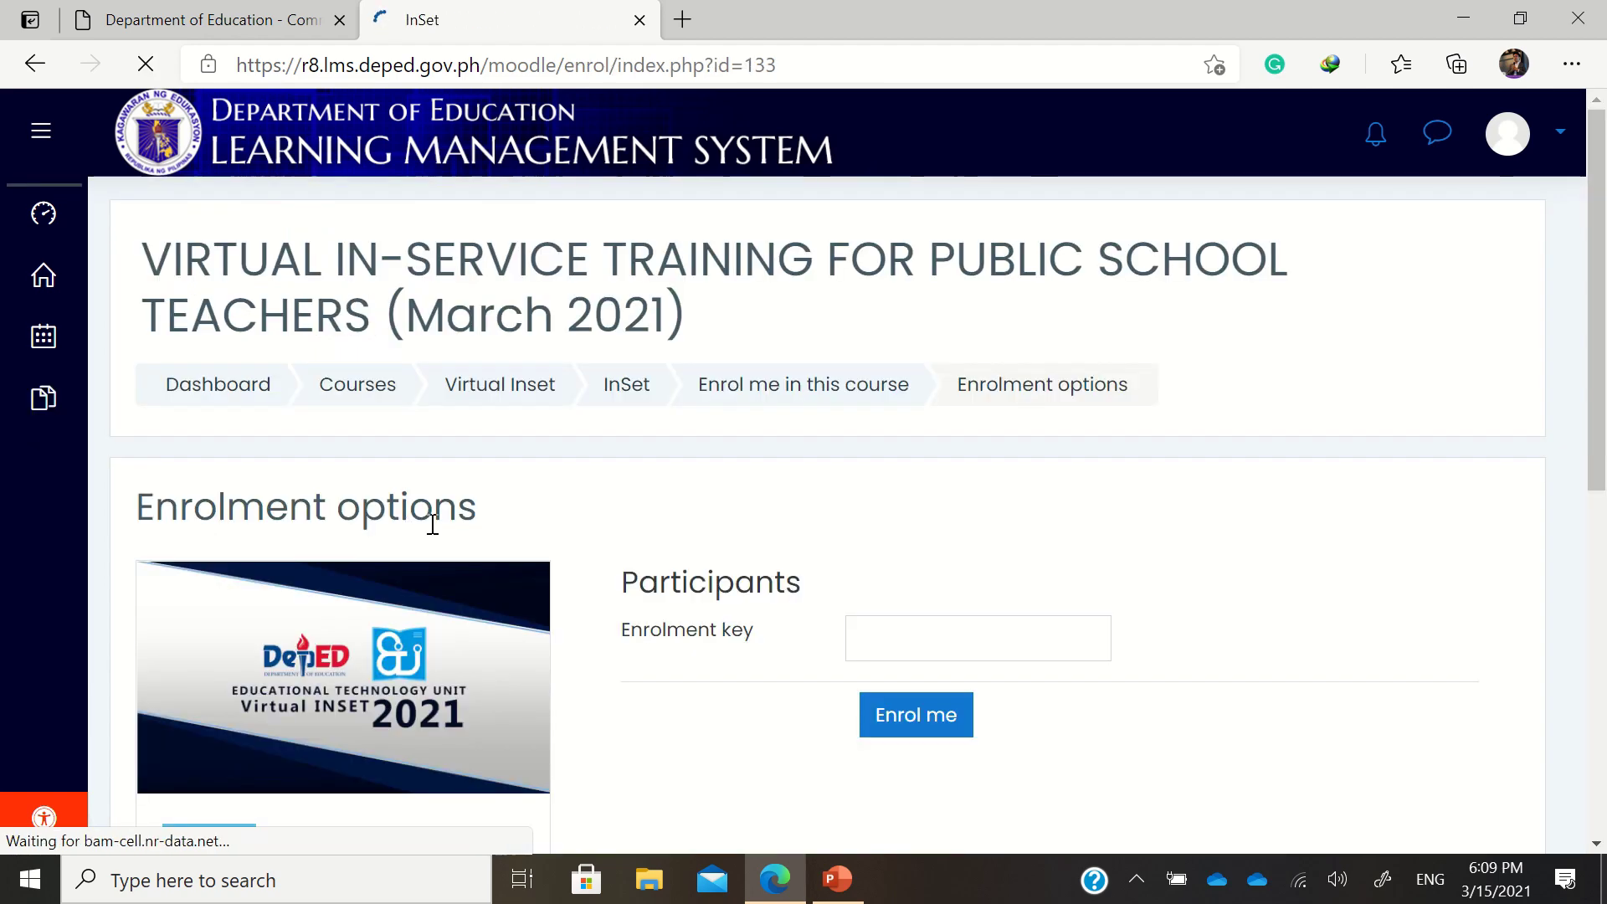
click(978, 642)
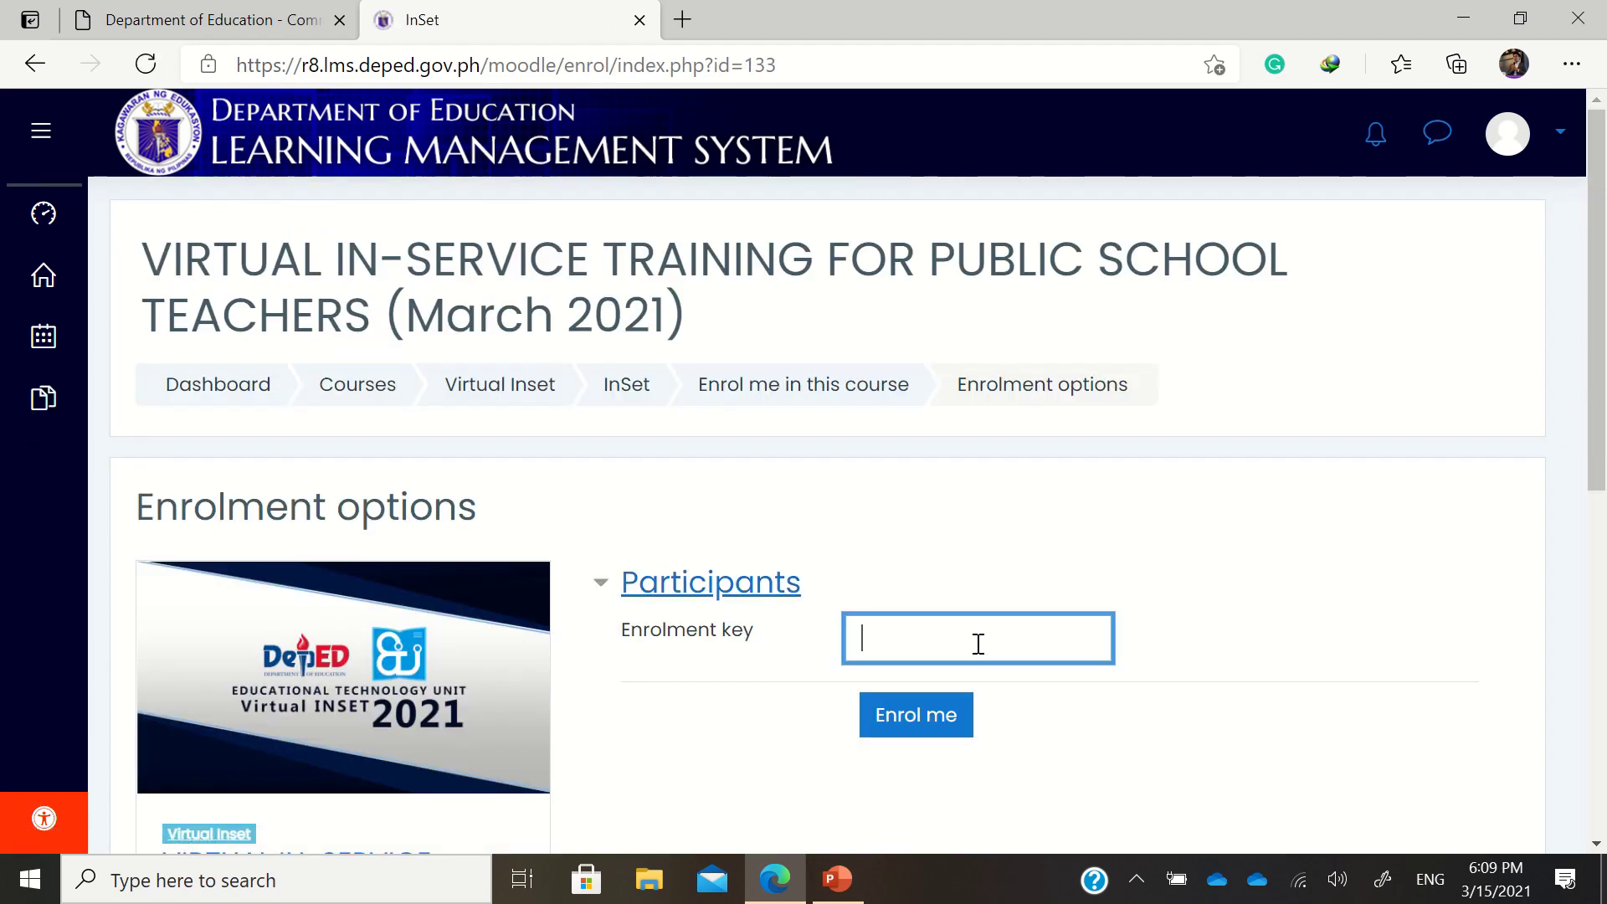
scroll(987, 640, down, 5)
scroll(990, 640, up, 3)
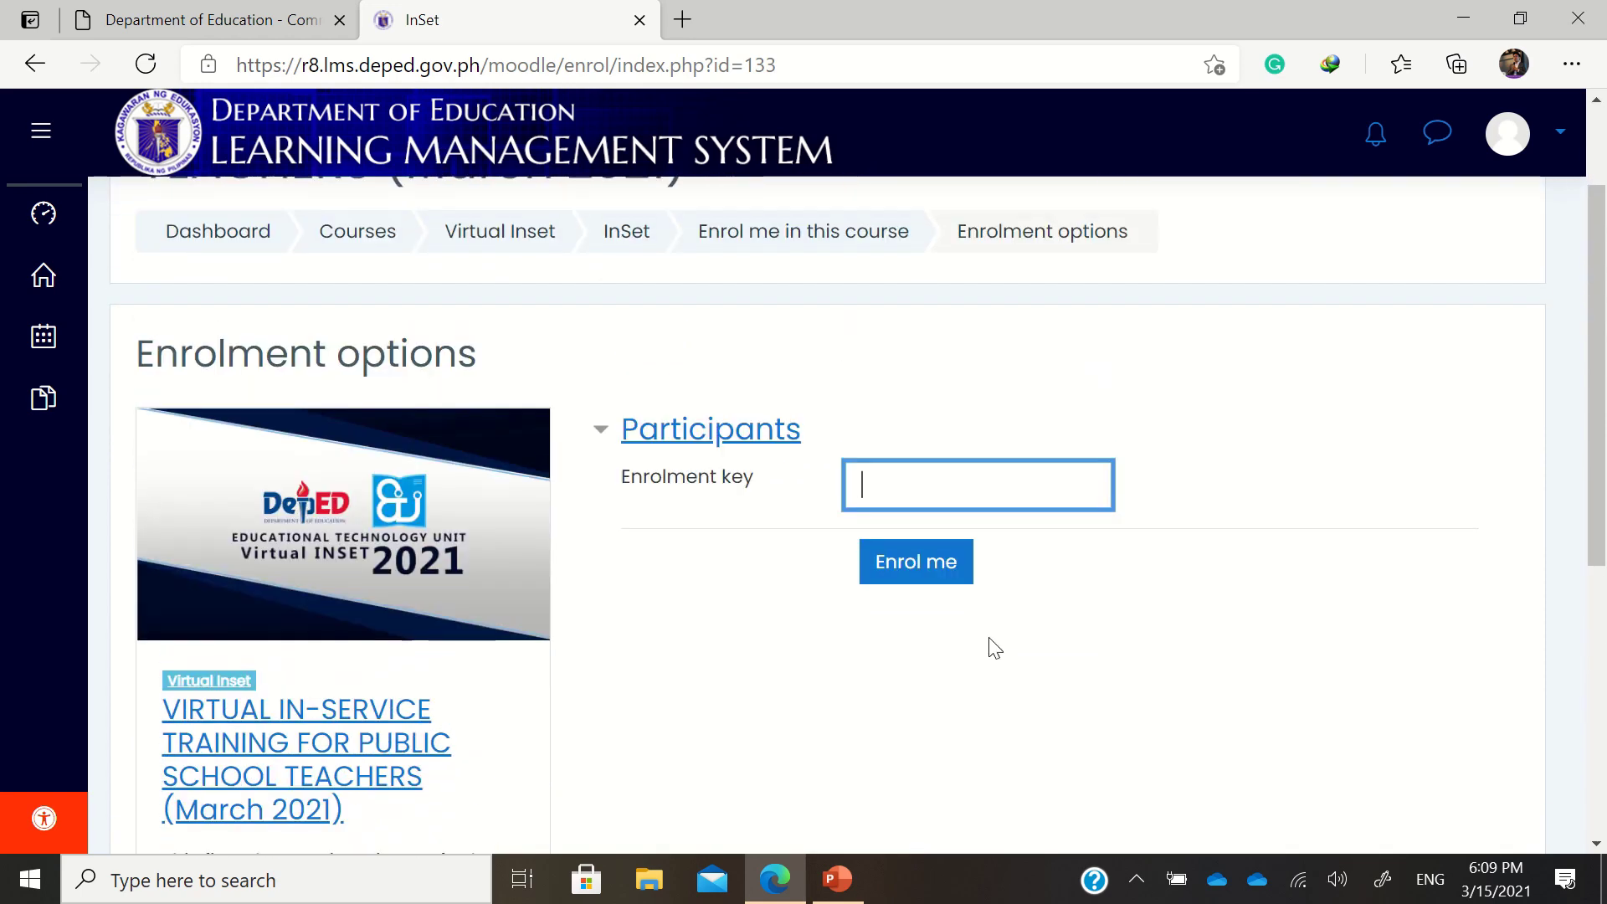
text(••••••••••)
key(BackSpace)
key(BackSpace)
key(BackSpace)
key(BackSpace)
key(BackSpace)
key(BackSpace)
key(BackSpace)
key(BackSpace)
key(BackSpace)
text(••••)
key(BackSpace)
key(BackSpace)
key(BackSpace)
key(BackSpace)
key(BackSpace)
key(BackSpace)
key(BackSpace)
key(BackSpace)
key(BackSpace)
key(BackSpace)
text(••••••••••)
key(Return)
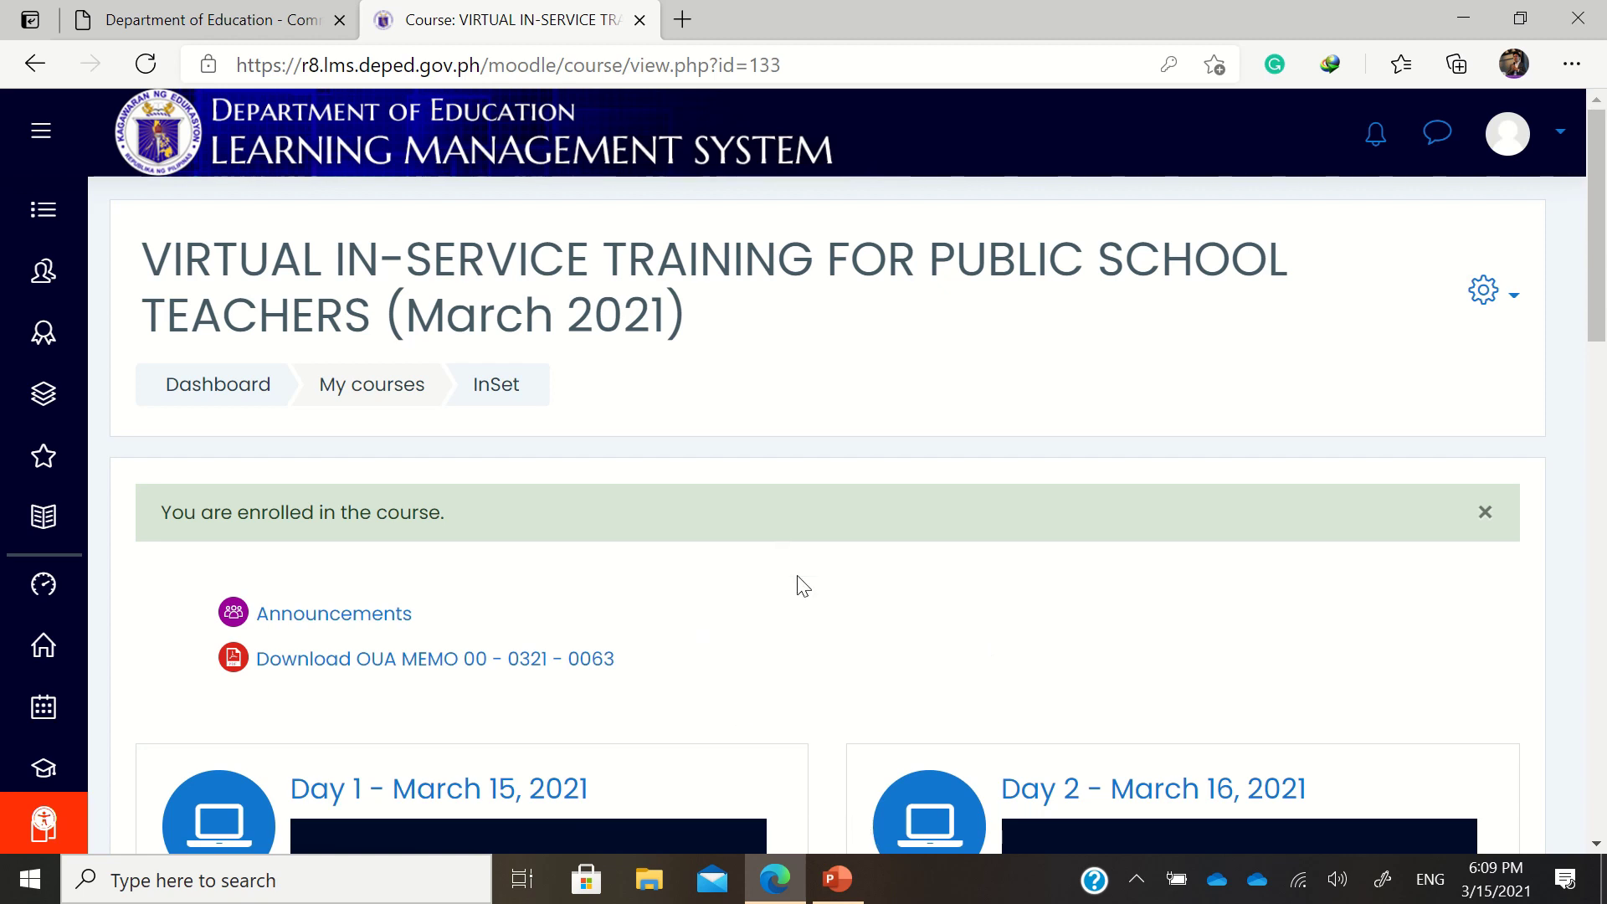
scroll(799, 594, down, 6)
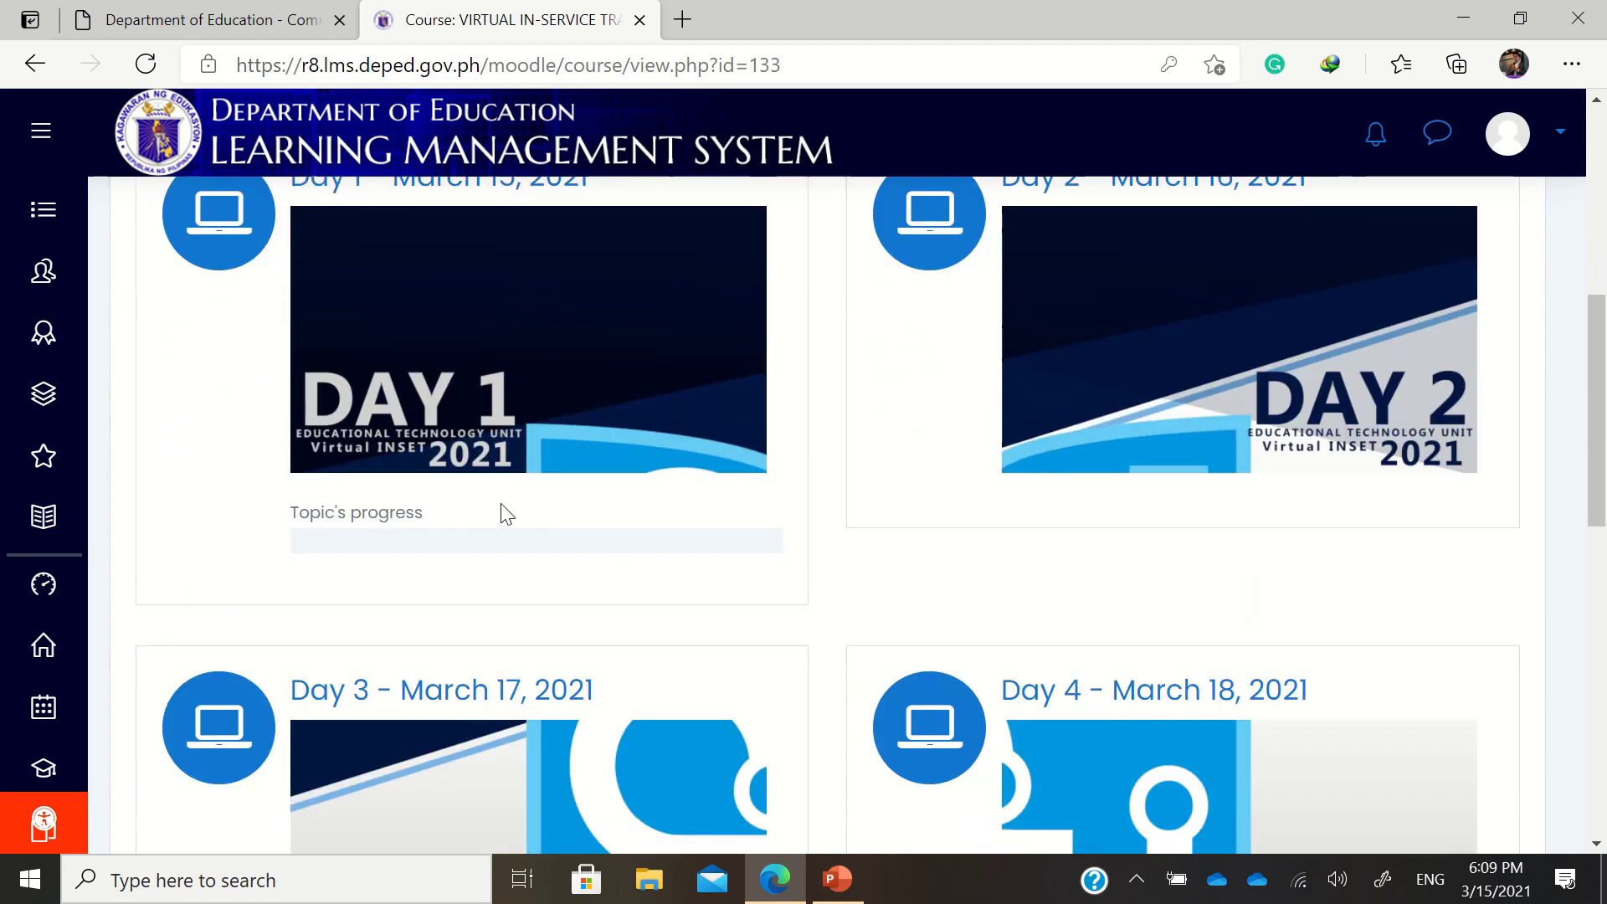
scroll(502, 513, up, 5)
scroll(502, 513, down, 5)
scroll(502, 503, down, 10)
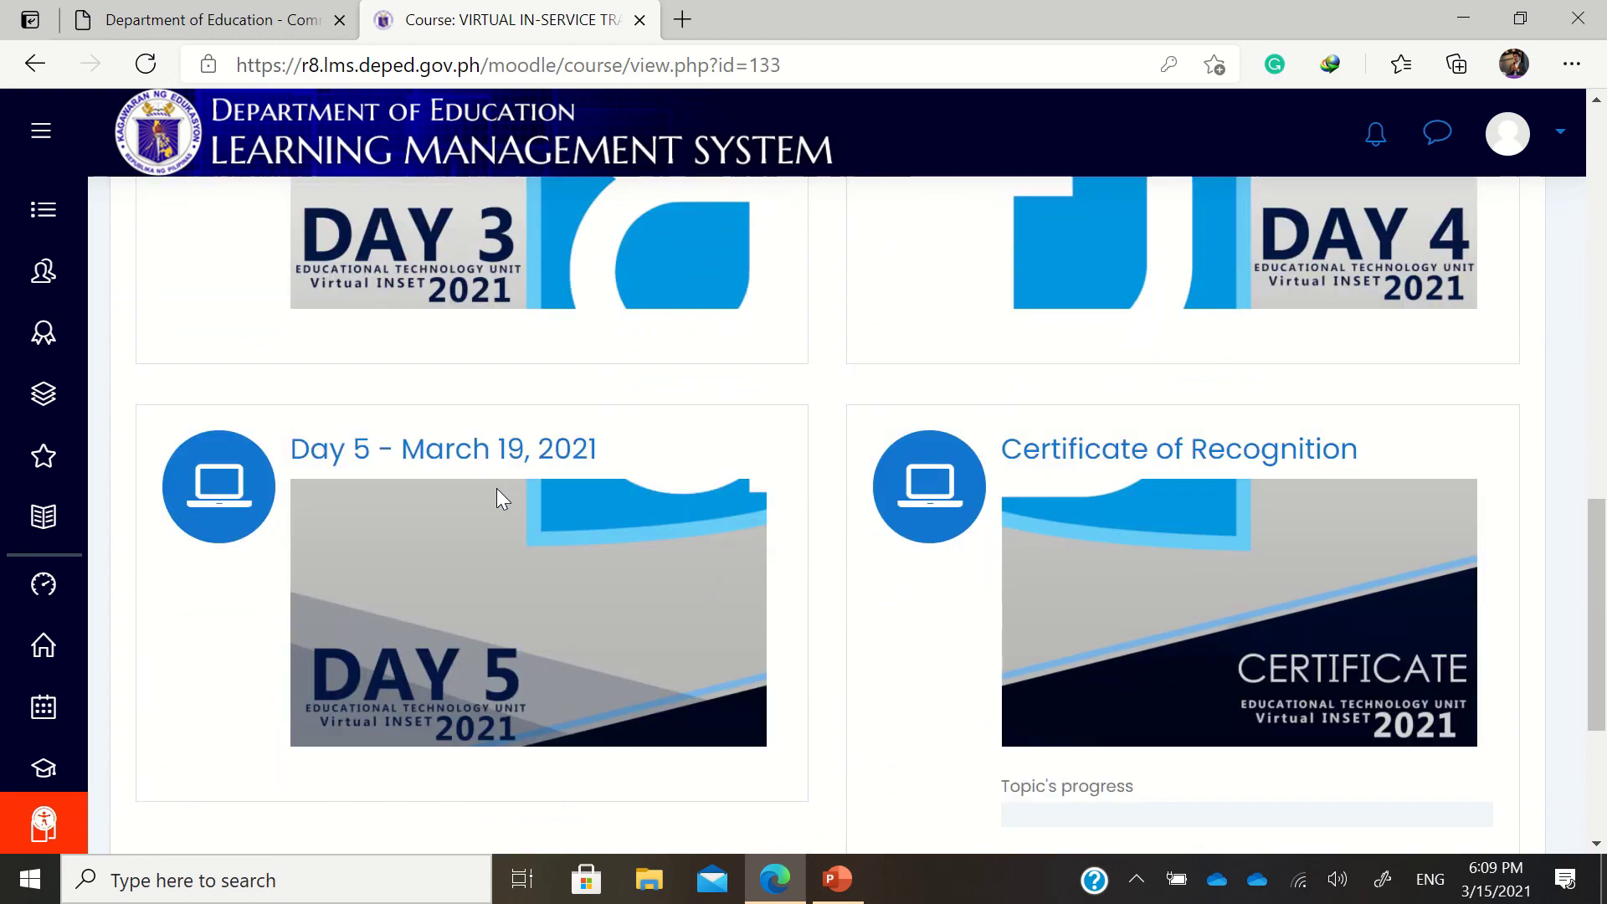
scroll(496, 489, up, 7)
scroll(494, 482, up, 13)
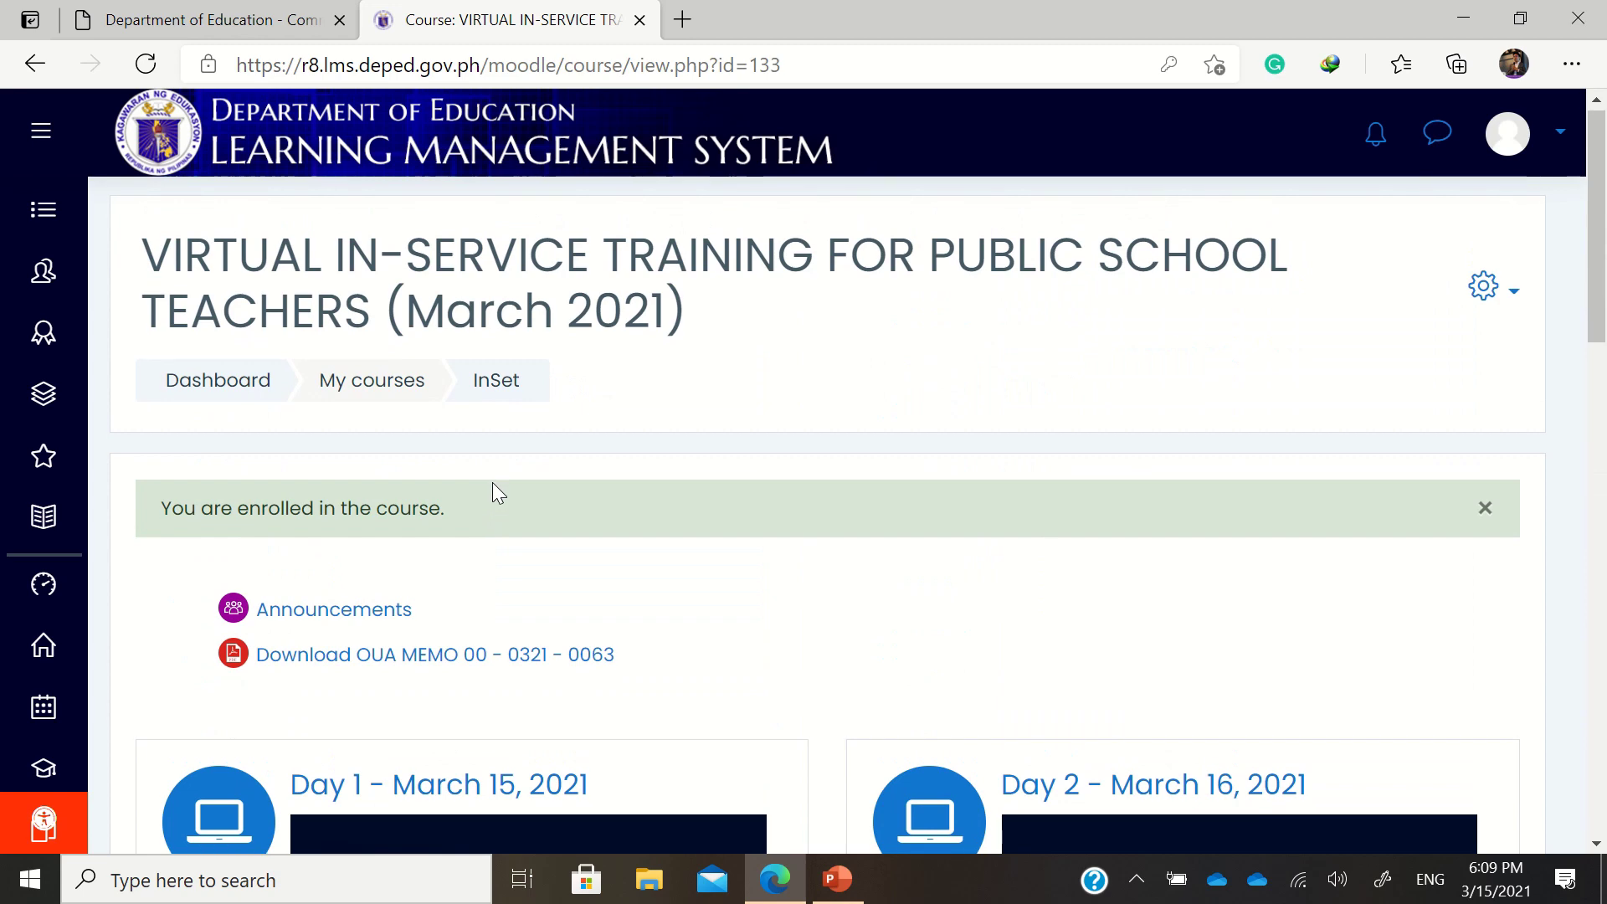
scroll(492, 482, down, 8)
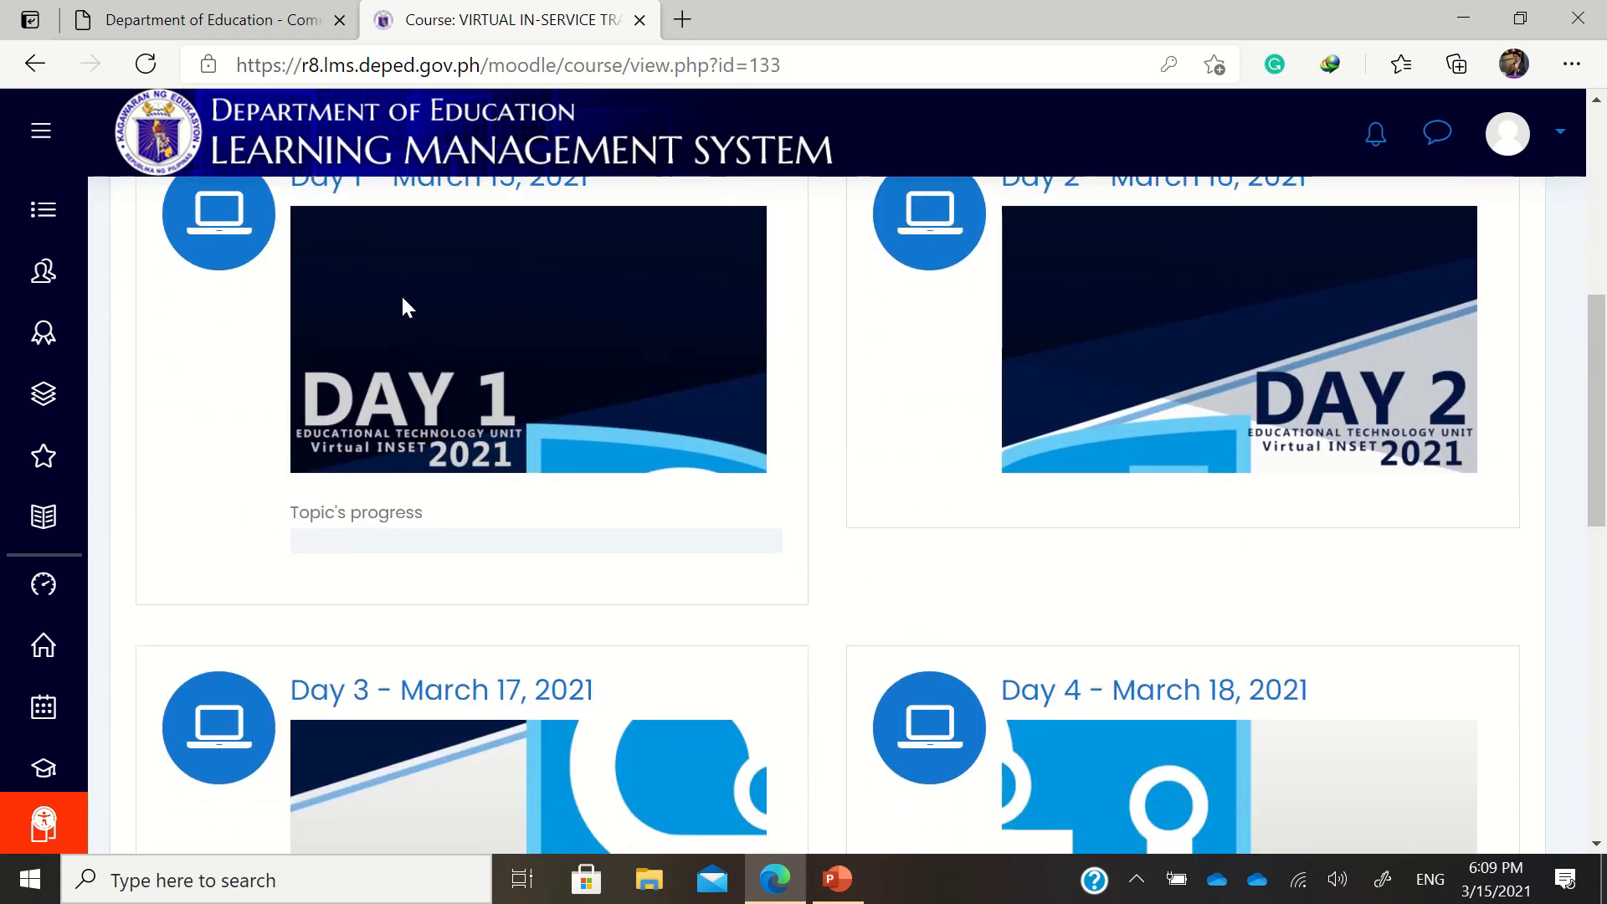
scroll(405, 306, up, 2)
Open Day 1 - March 15, 2021 and browse its videos, files, reflective questions and quiz
click(419, 341)
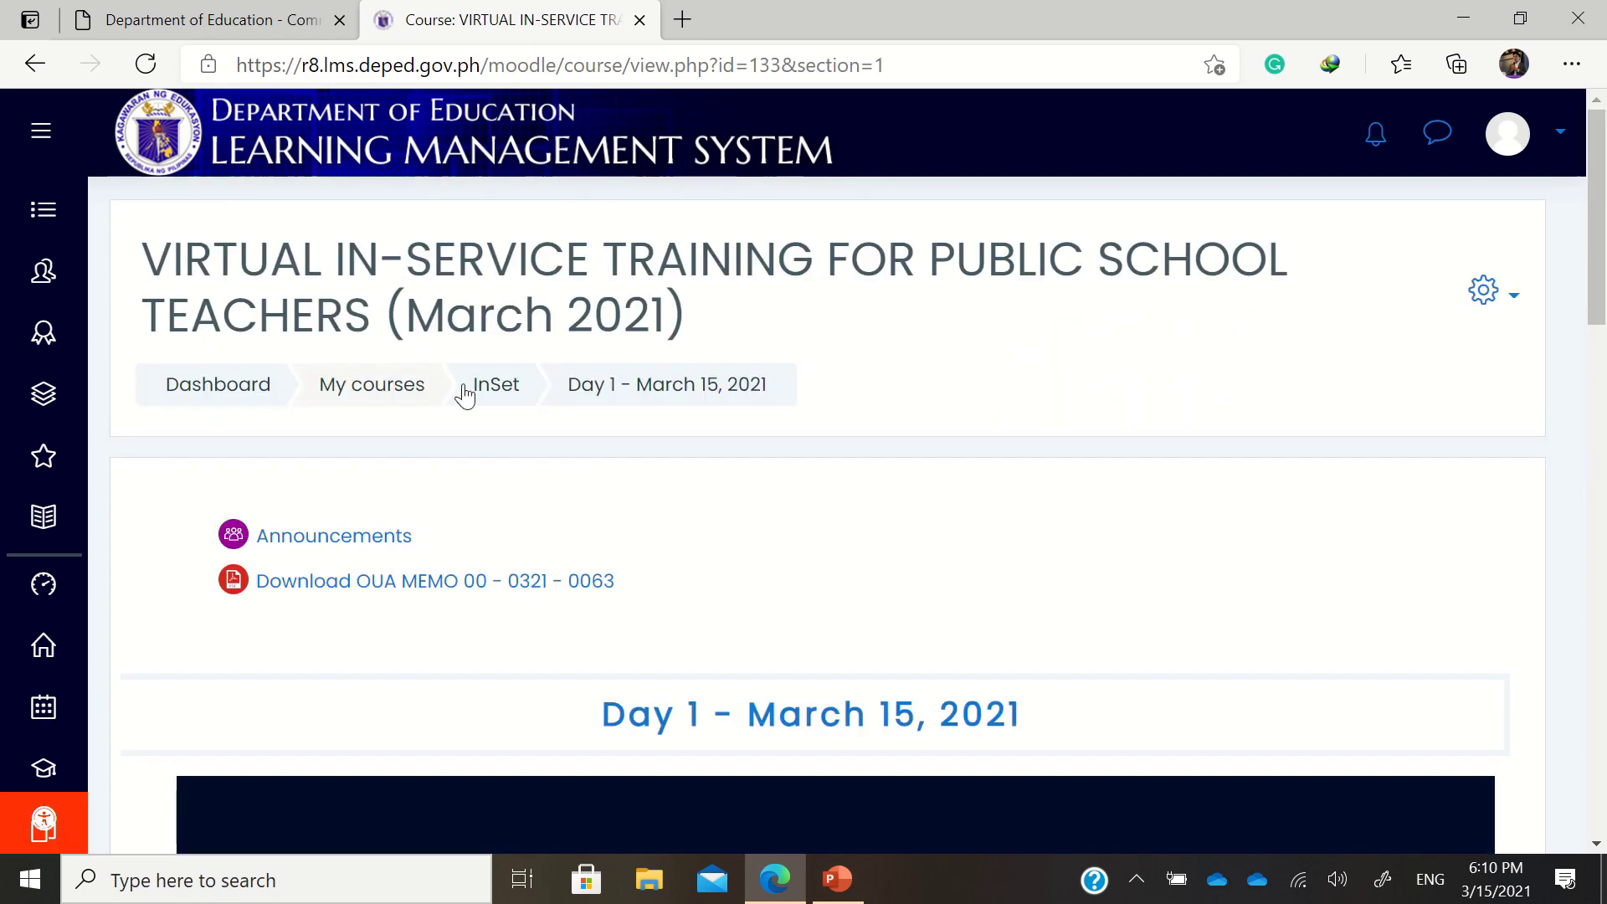
scroll(701, 549, down, 5)
scroll(700, 544, down, 4)
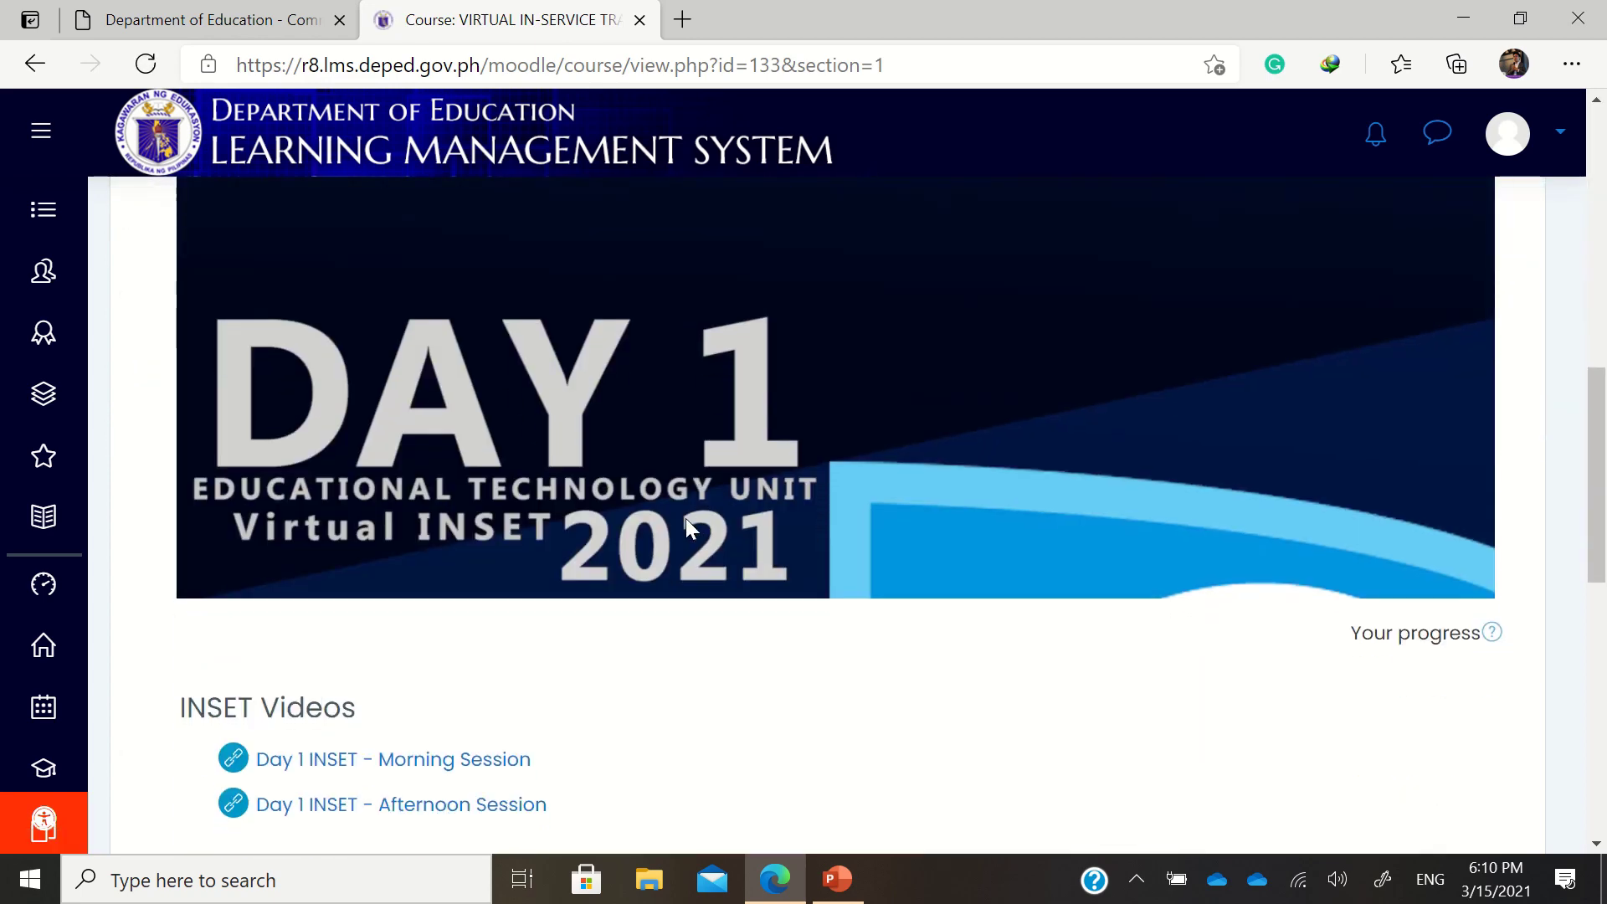
scroll(691, 515, down, 5)
scroll(676, 486, up, 3)
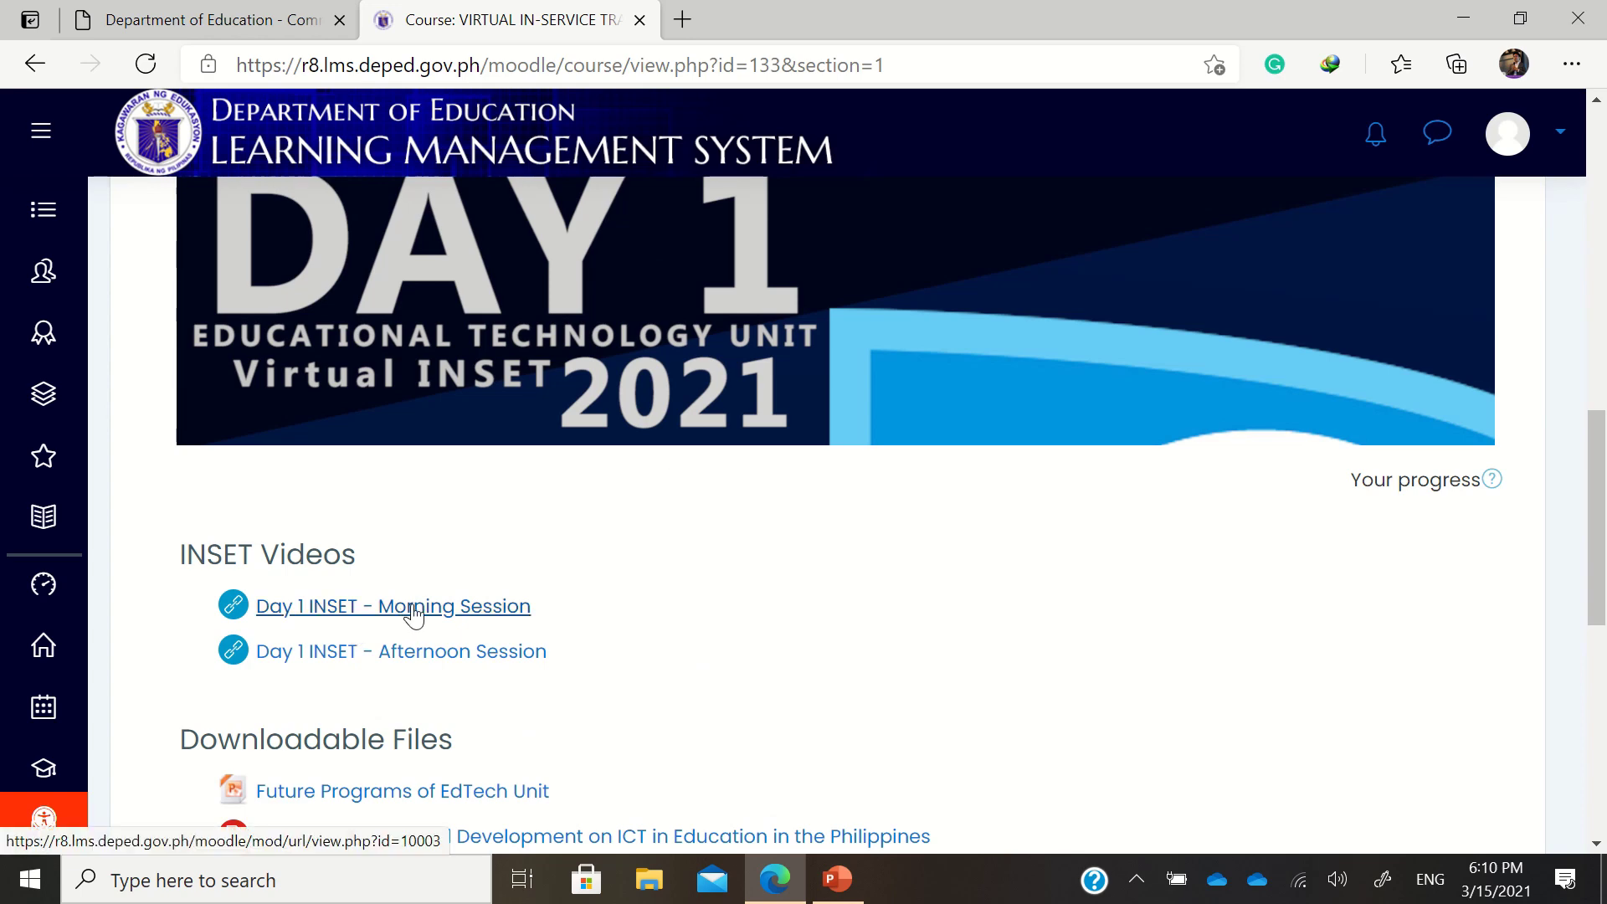
scroll(427, 644, down, 3)
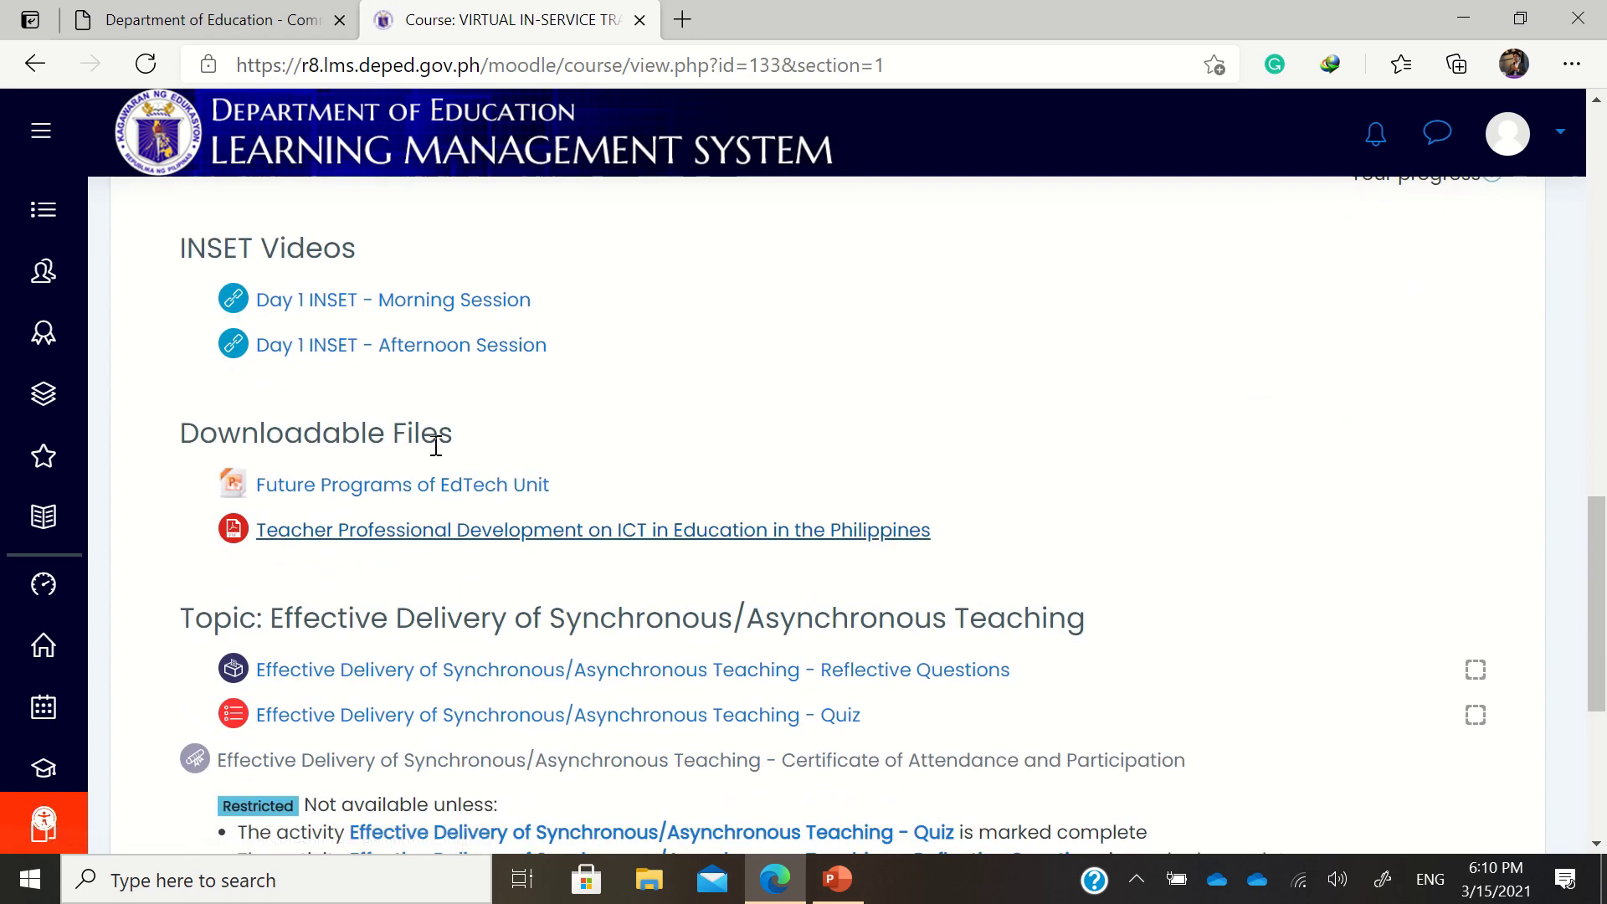
scroll(426, 416, down, 2)
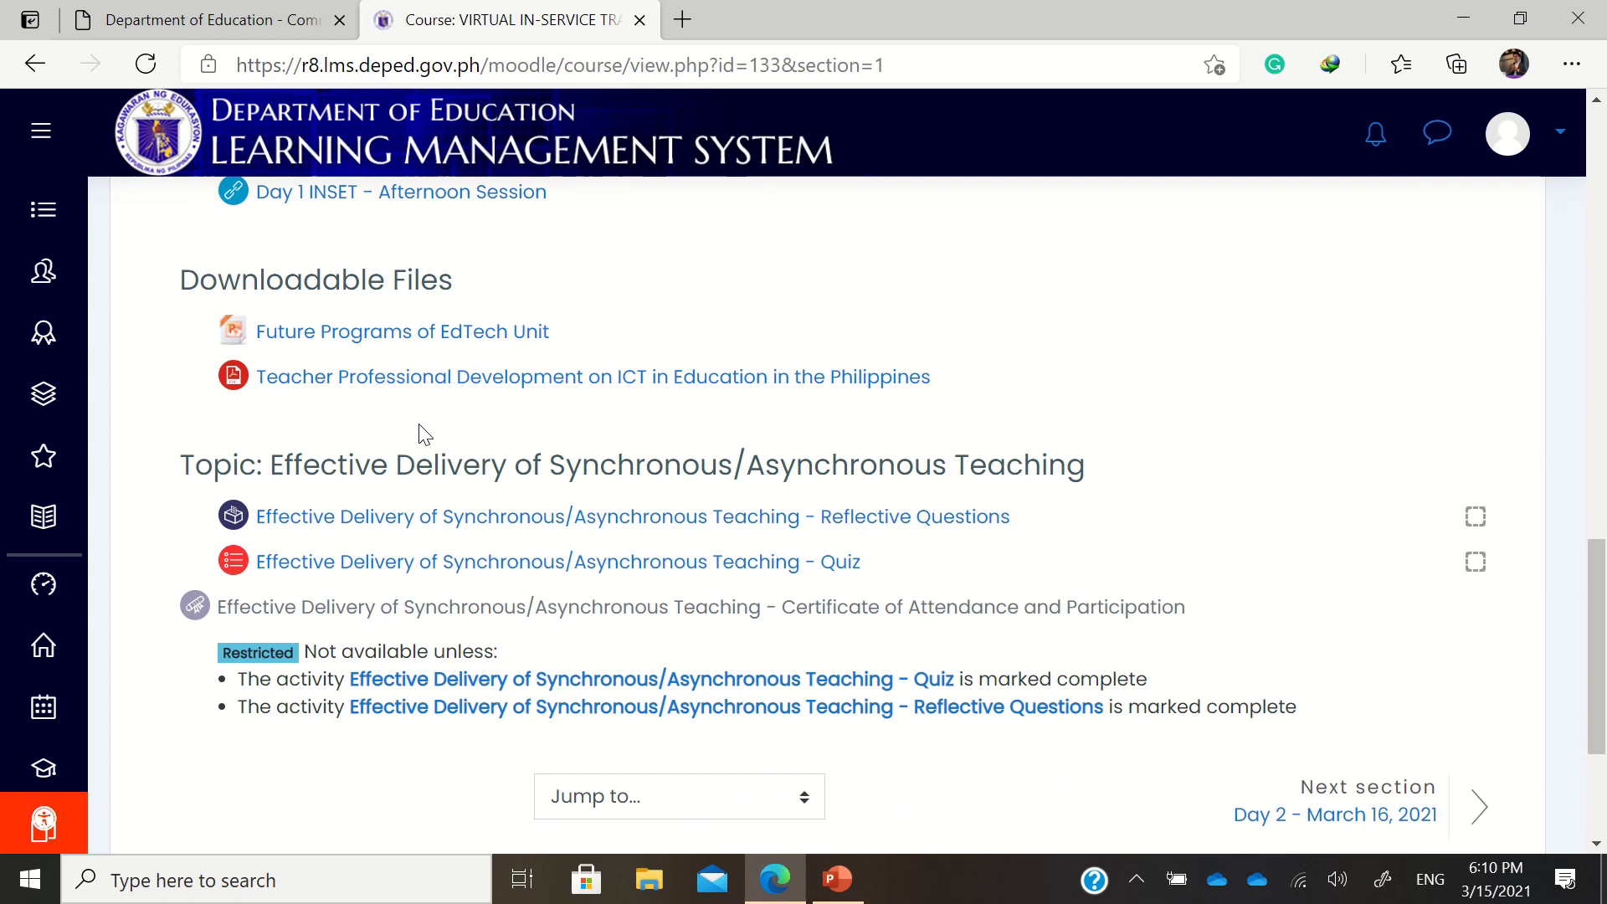
scroll(421, 434, down, 2)
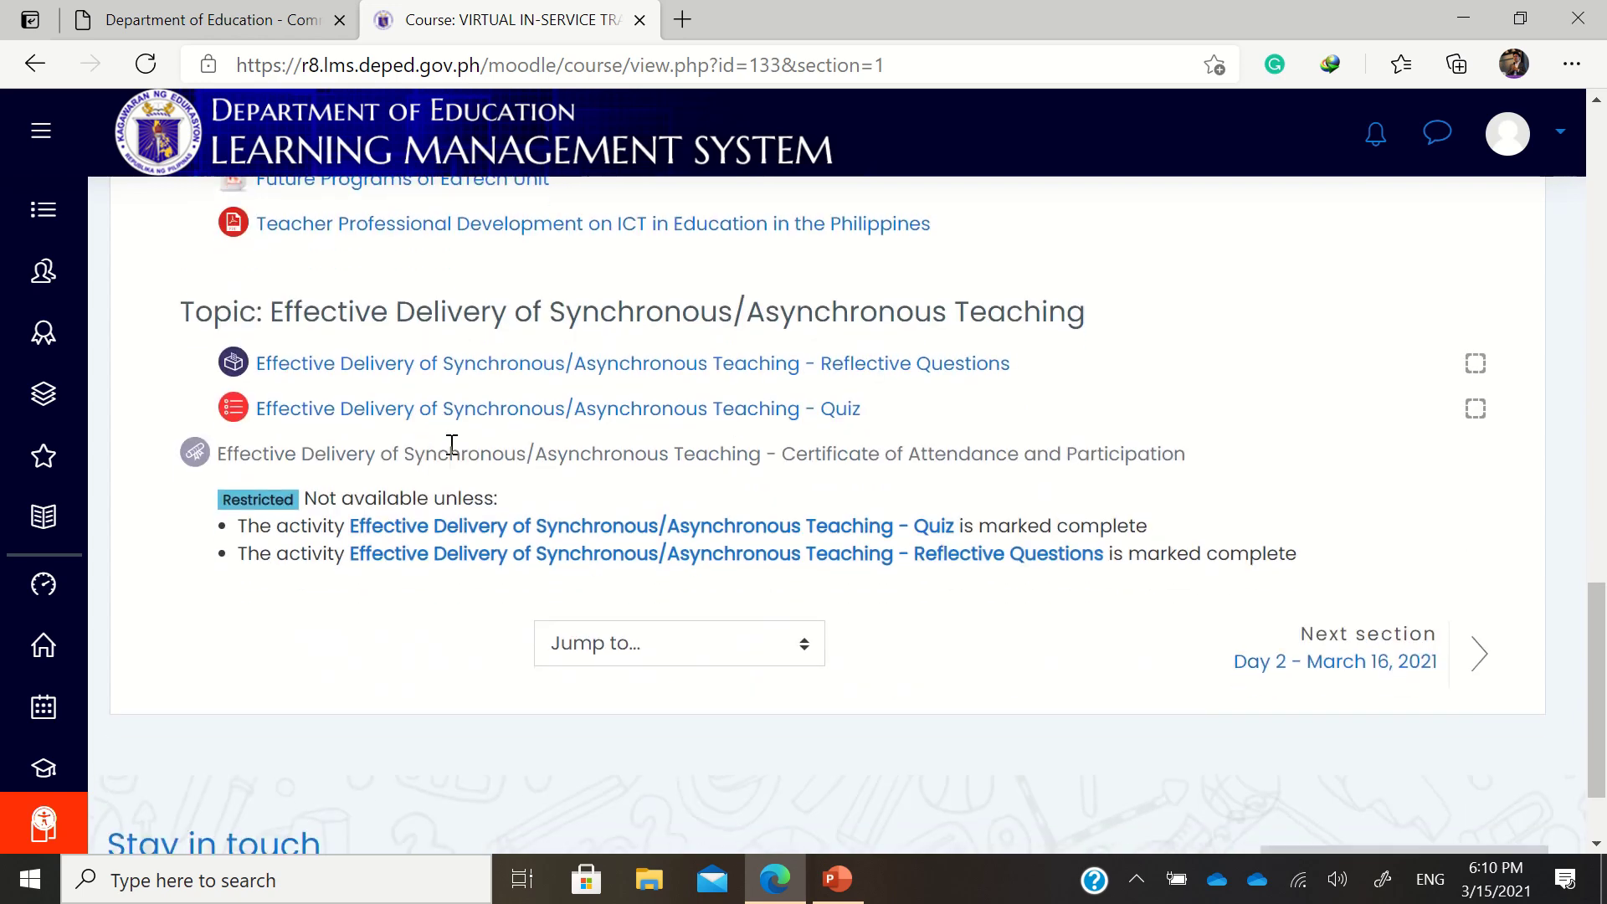
scroll(1235, 651, down, 1)
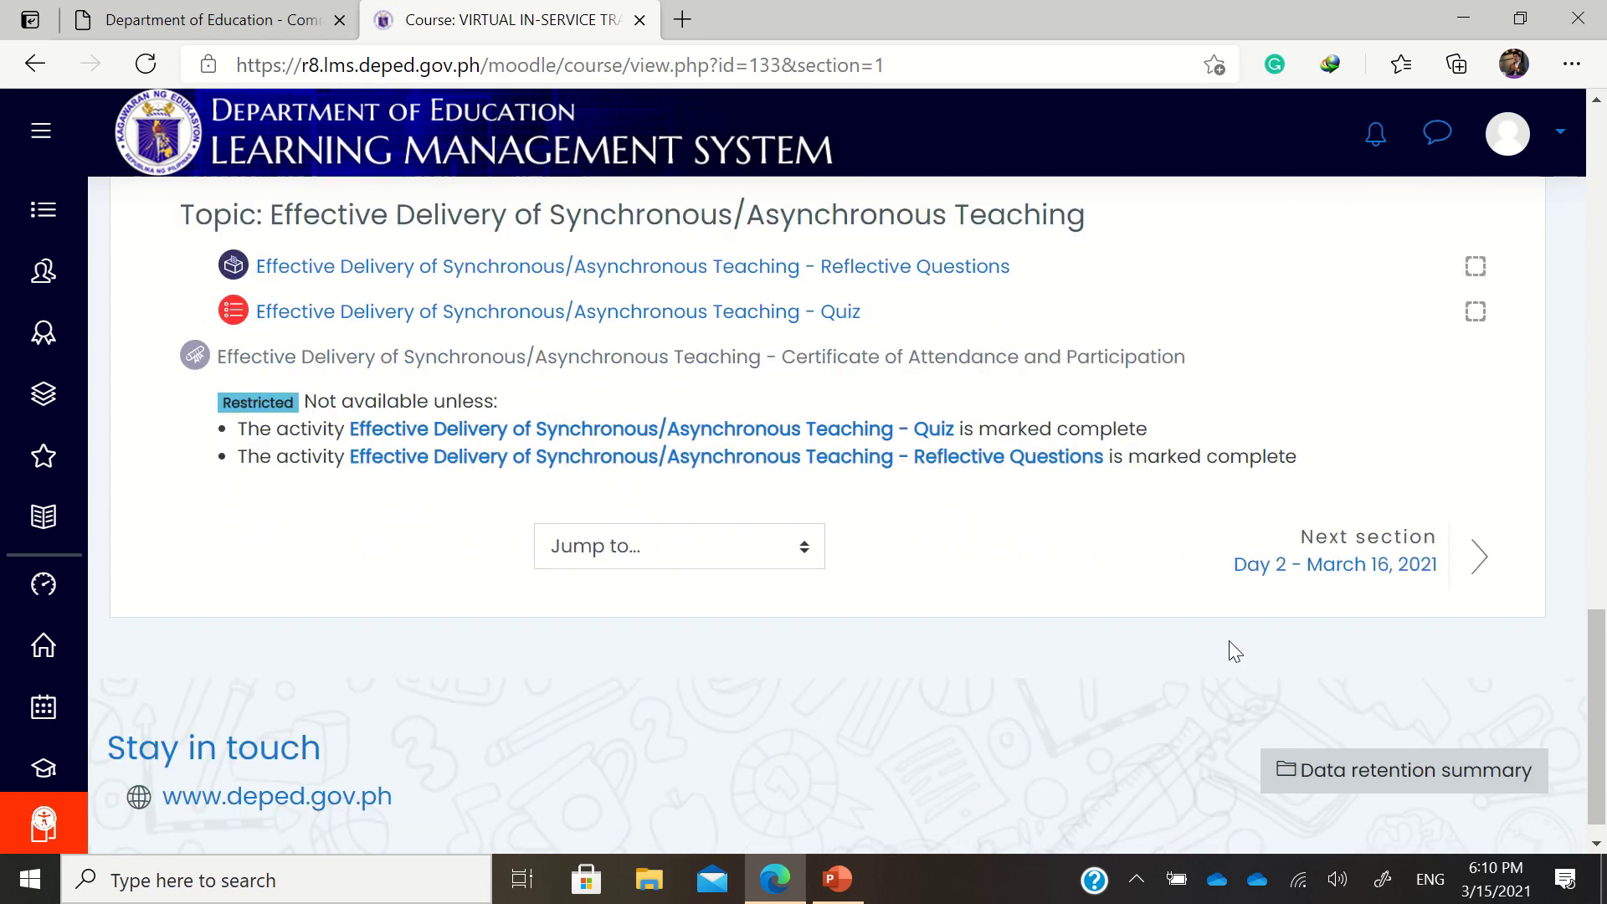
scroll(1036, 585, up, 10)
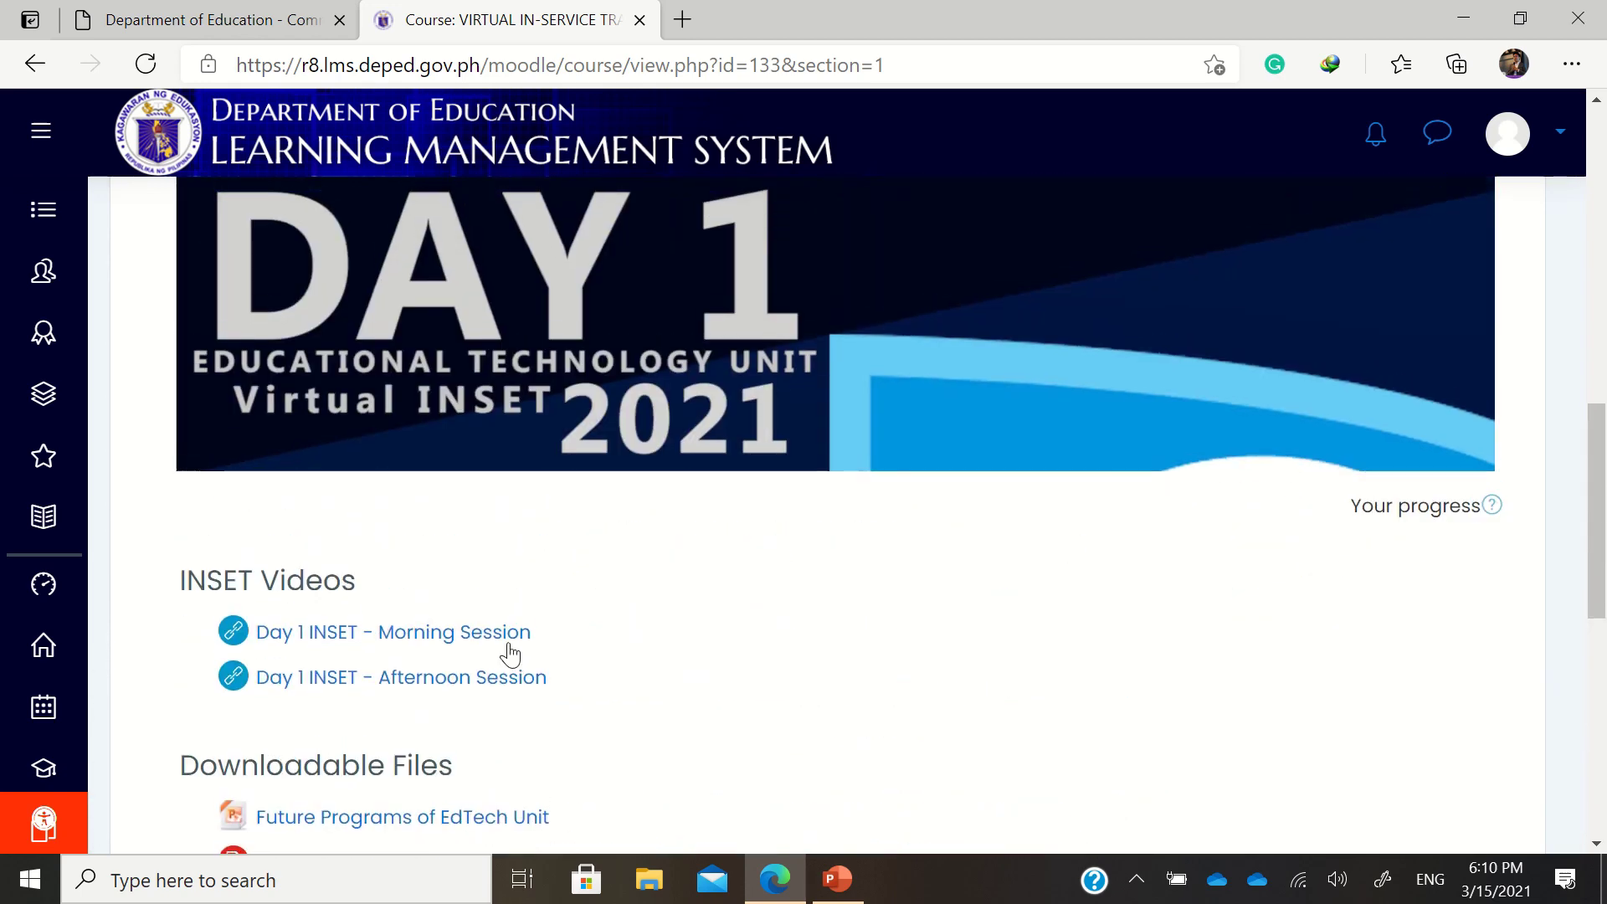
scroll(477, 645, down, 2)
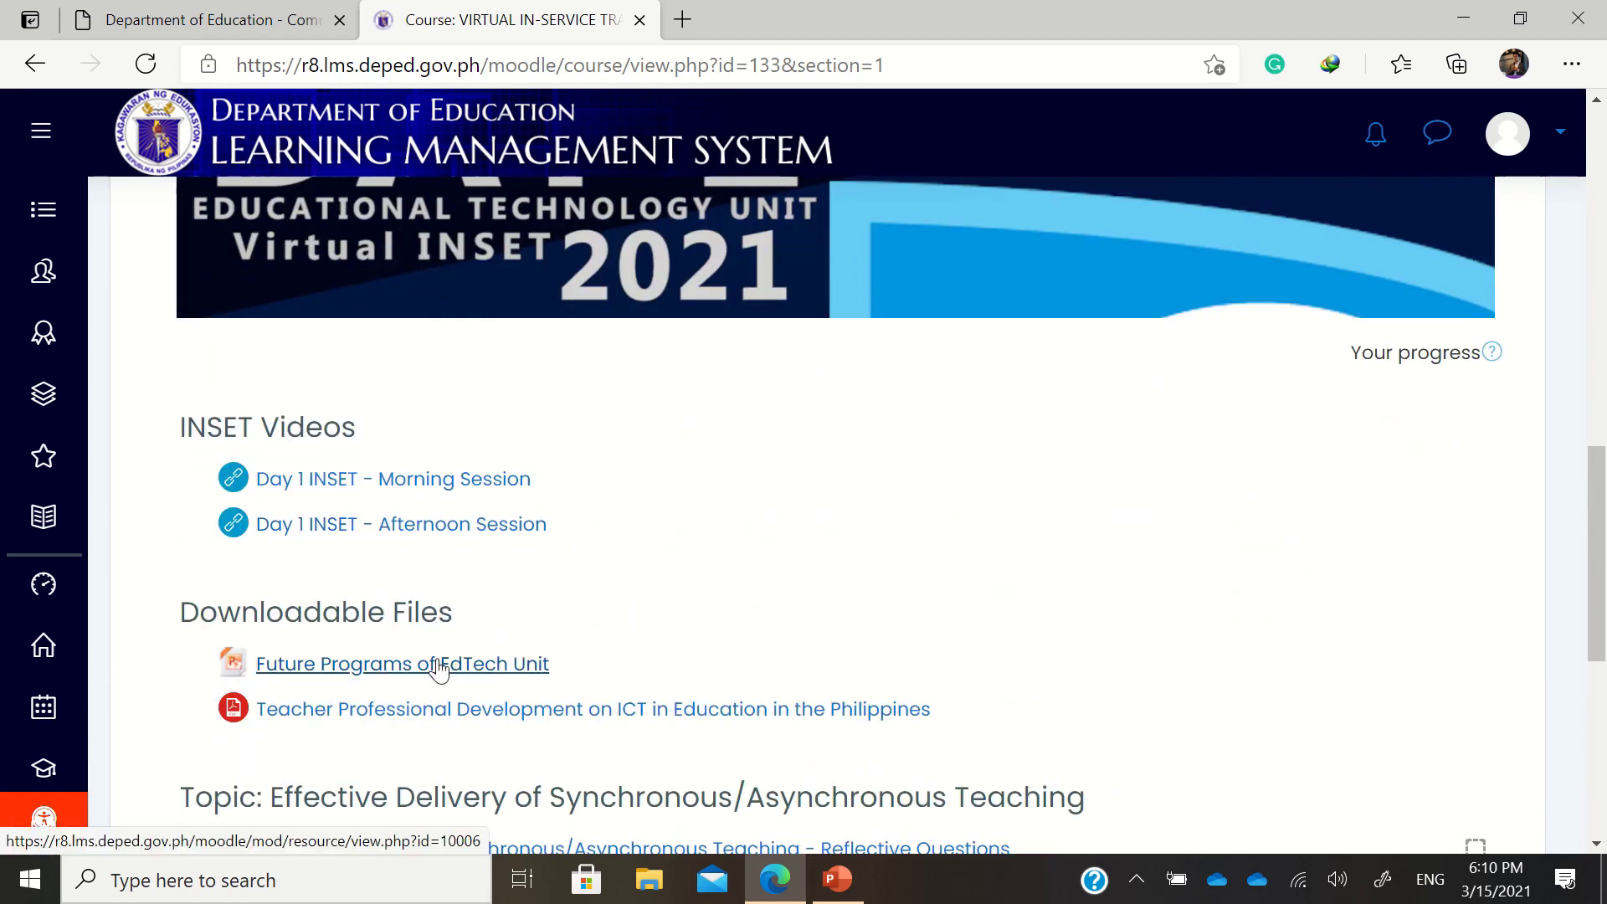
scroll(380, 588, down, 2)
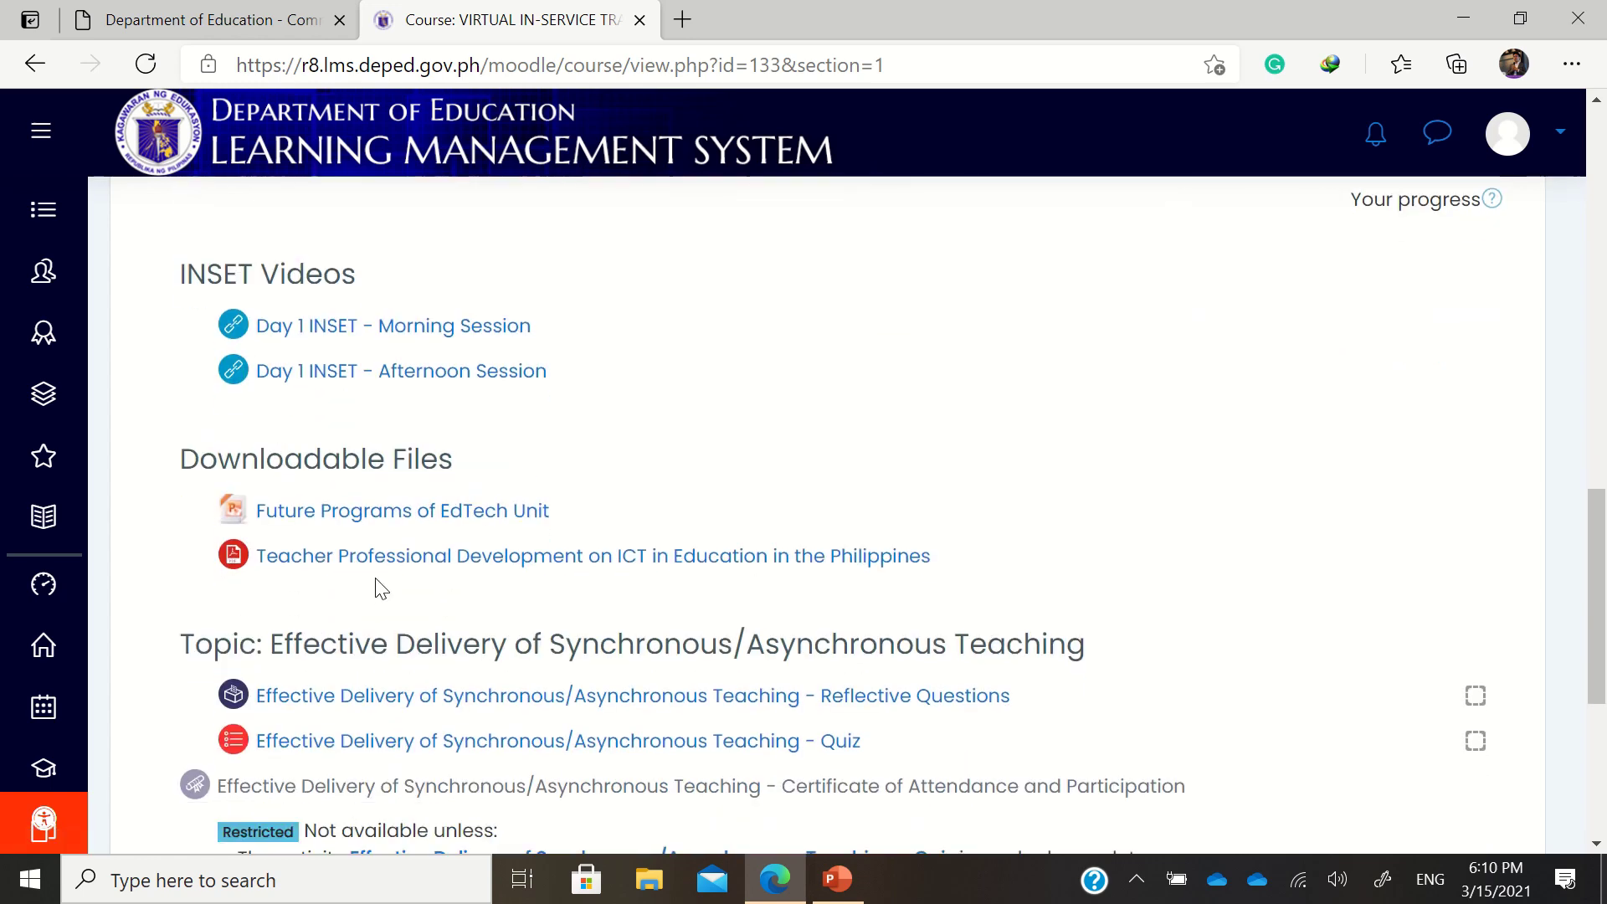
scroll(544, 623, down, 2)
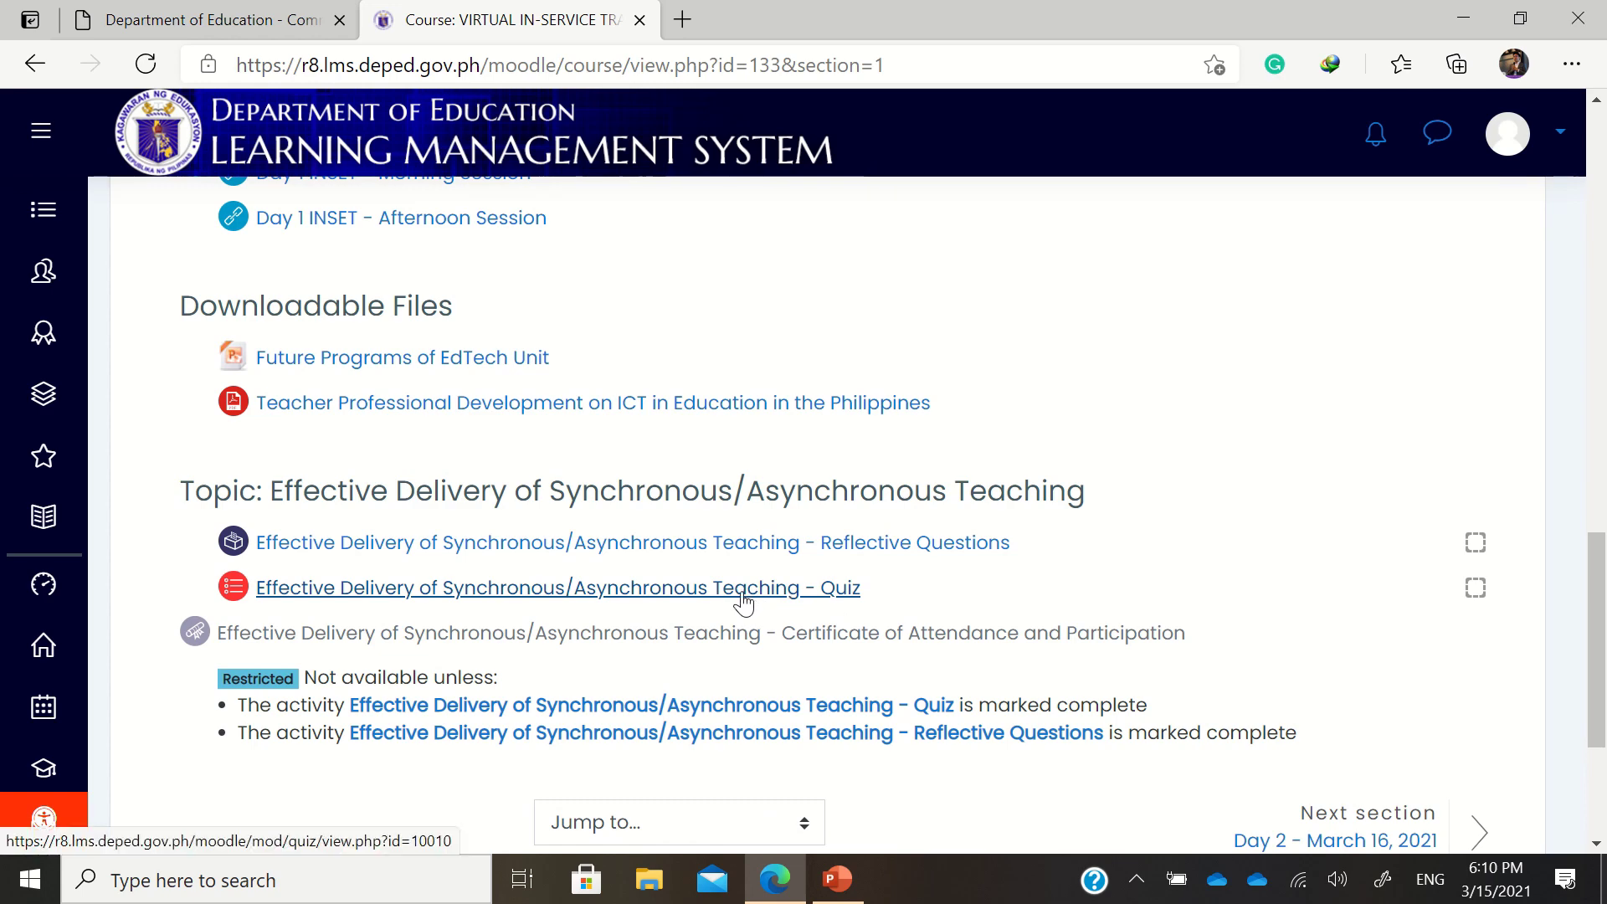
scroll(741, 600, down, 3)
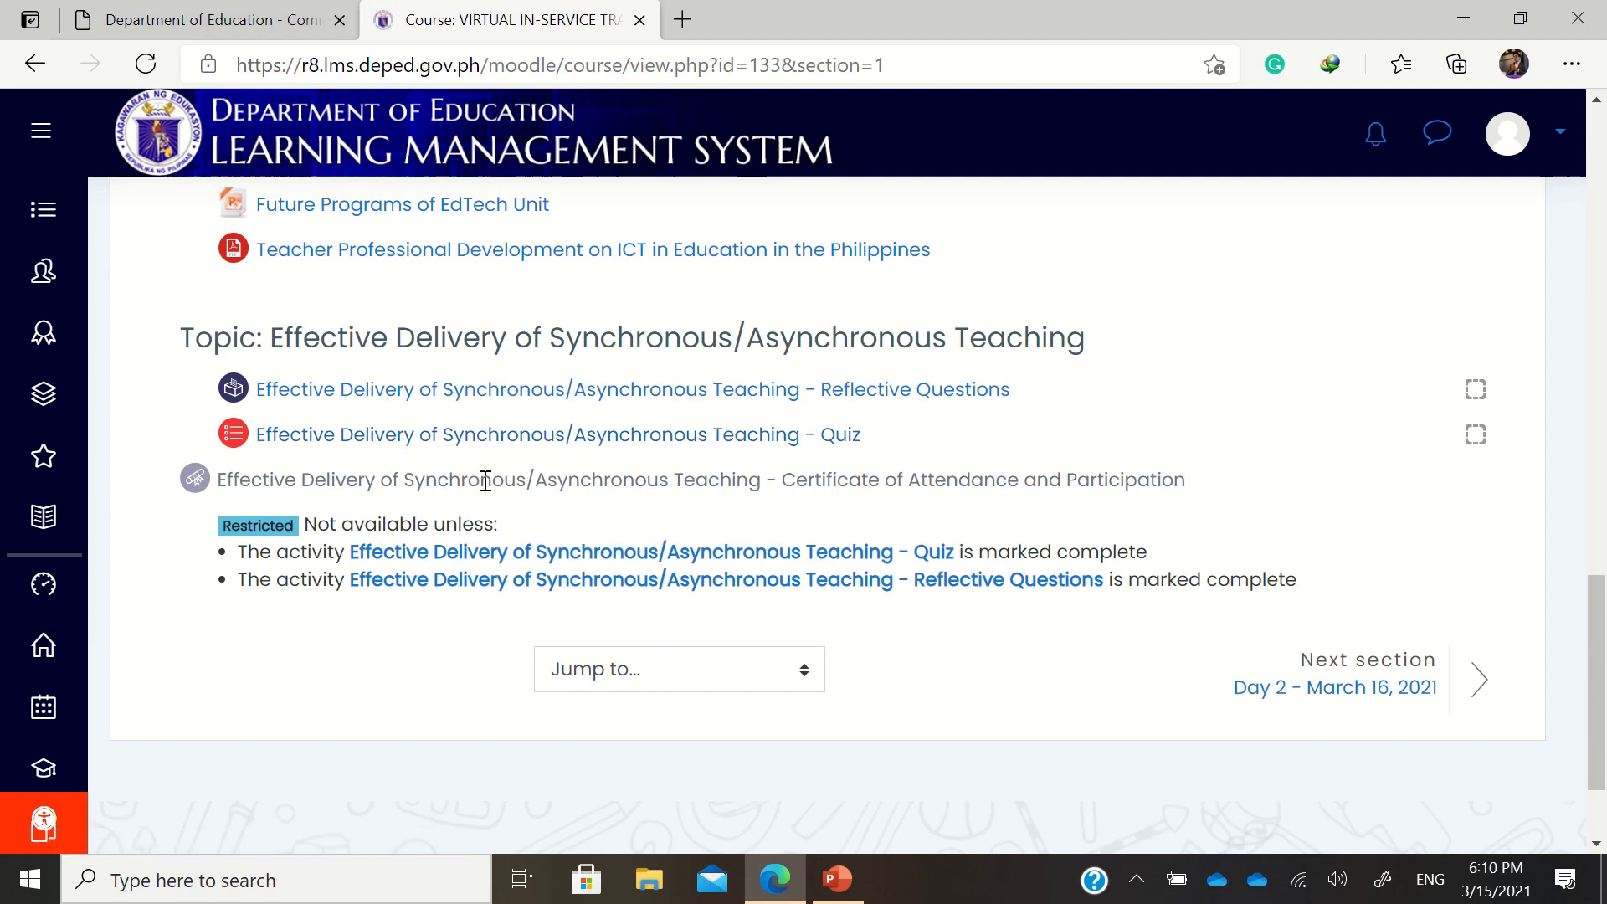
scroll(484, 477, up, 8)
scroll(503, 483, up, 5)
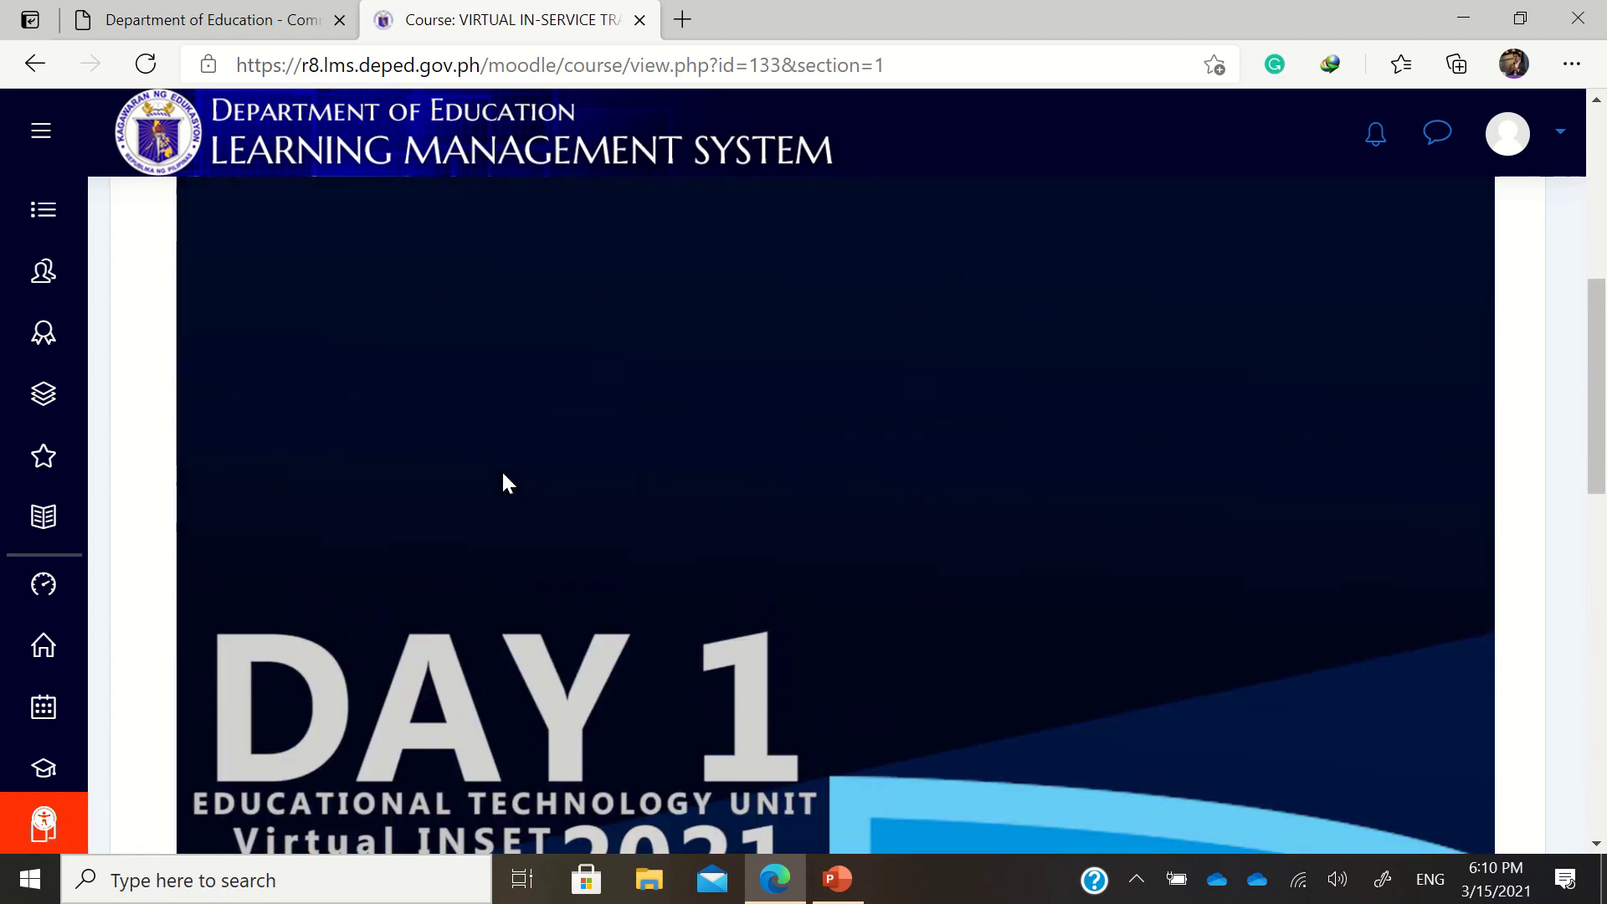
scroll(503, 483, down, 9)
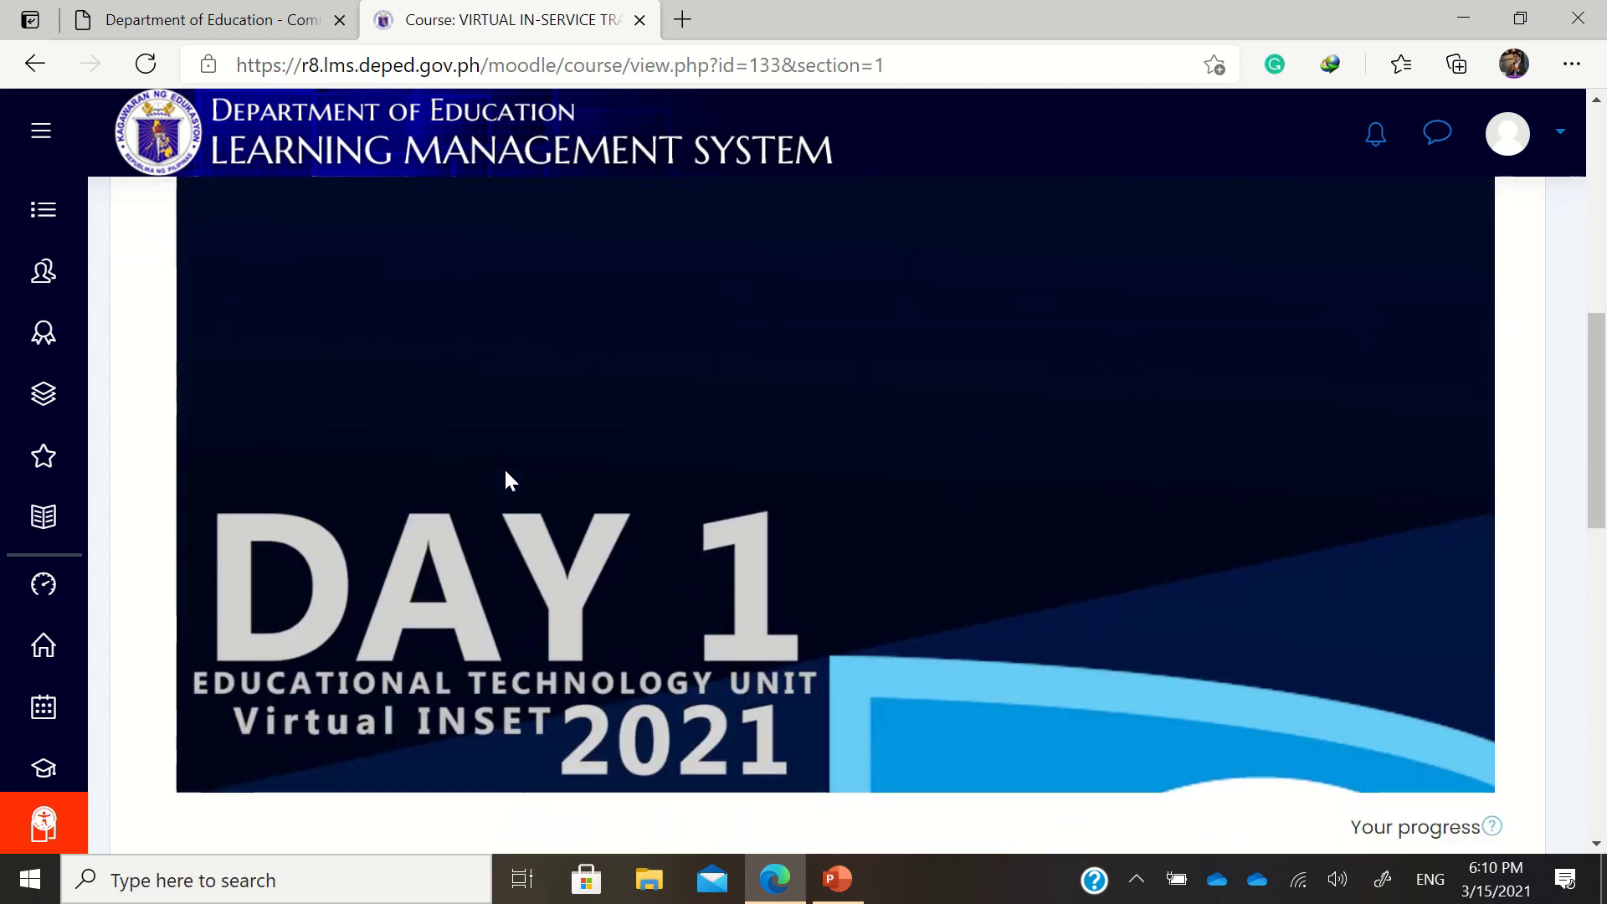
scroll(511, 480, up, 9)
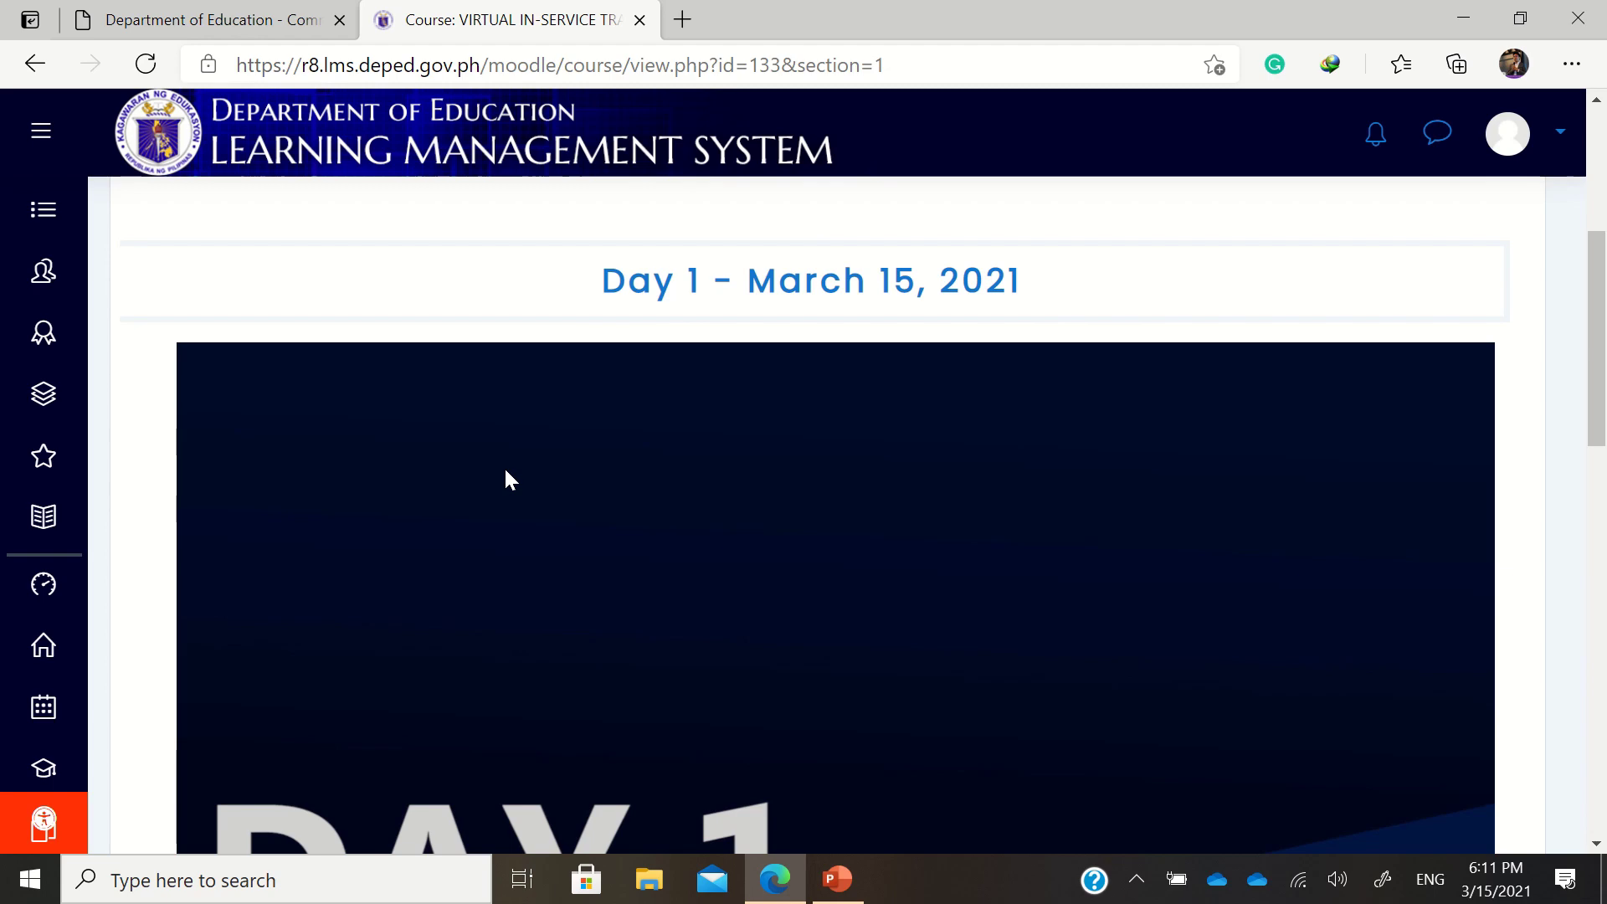
scroll(527, 477, down, 6)
scroll(551, 483, down, 3)
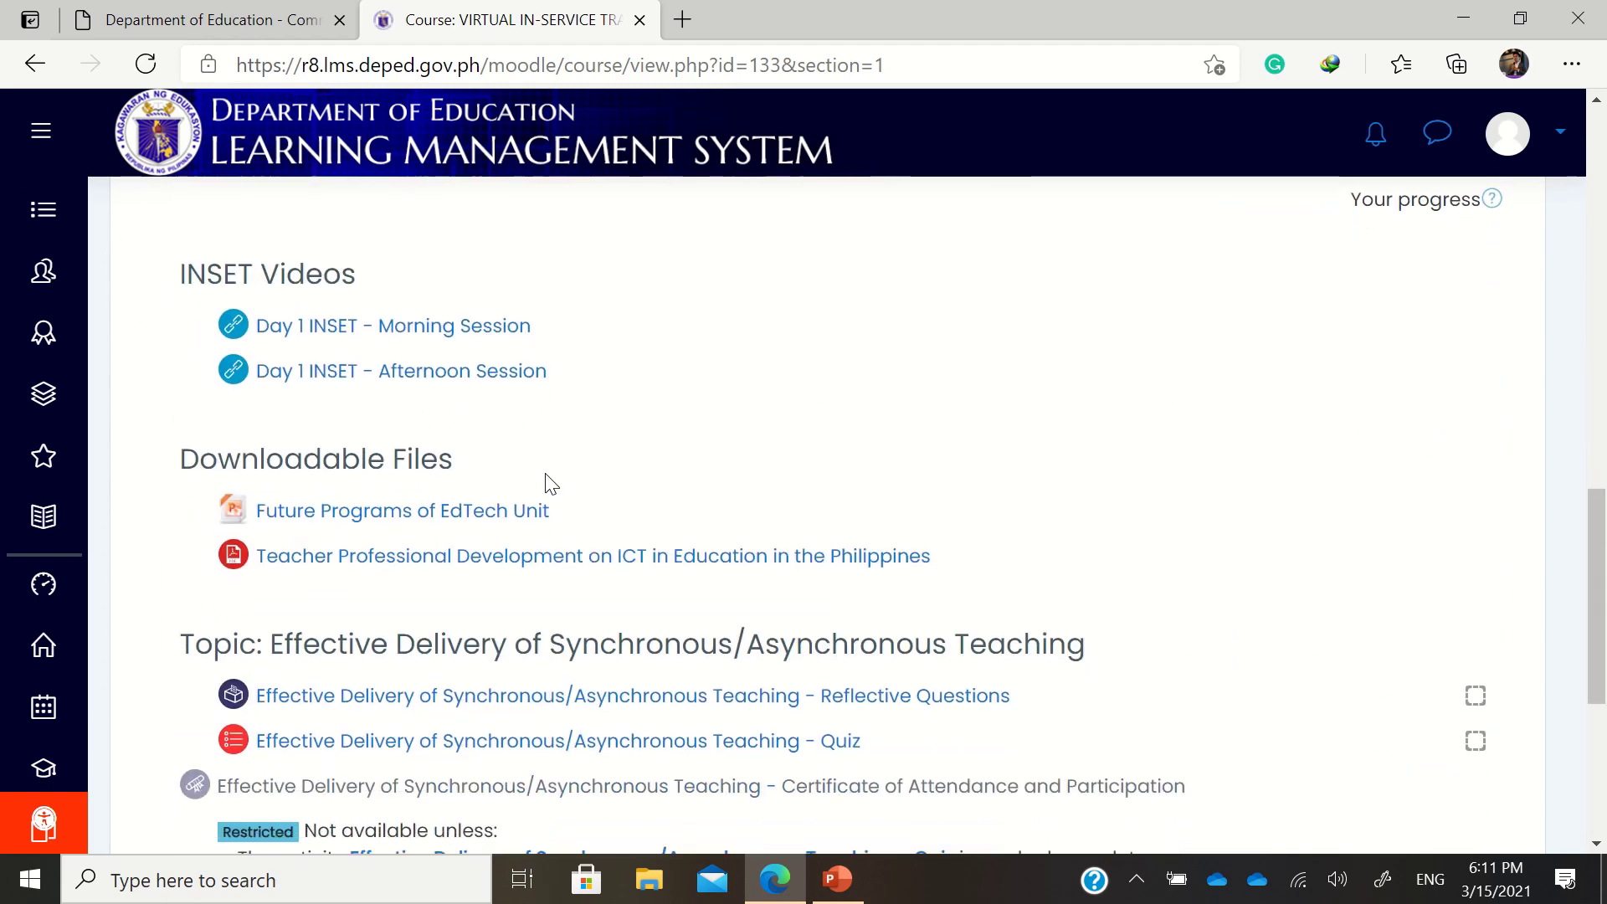